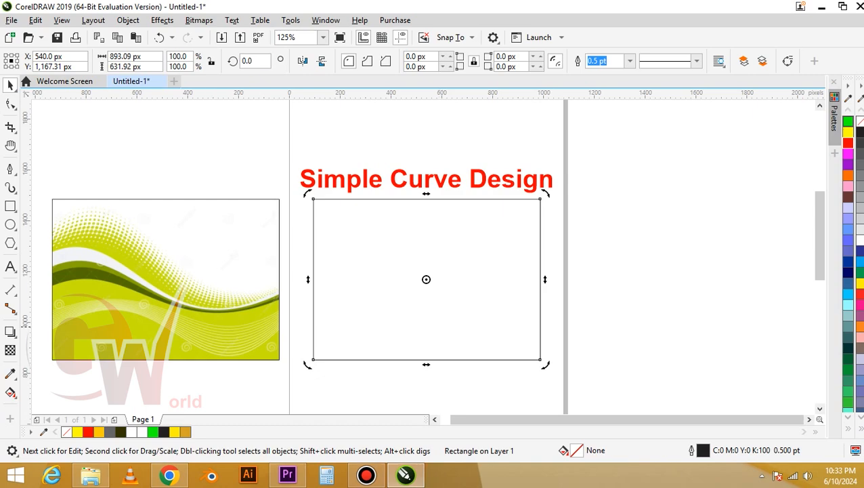
Draw a rectangle about 893 by 290 px over the lower part of the empty frame
left_click(165, 327)
left_click(440, 316)
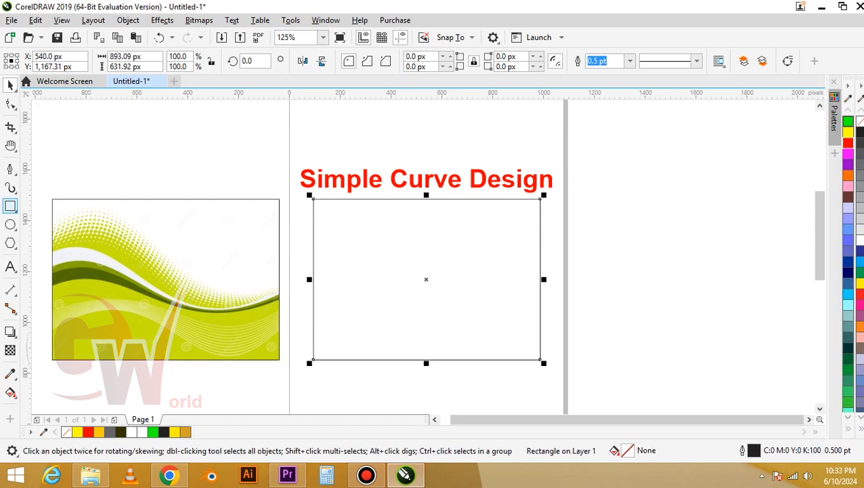
left_click(10, 206)
left_click_drag(313, 285, 539, 359)
key("space")
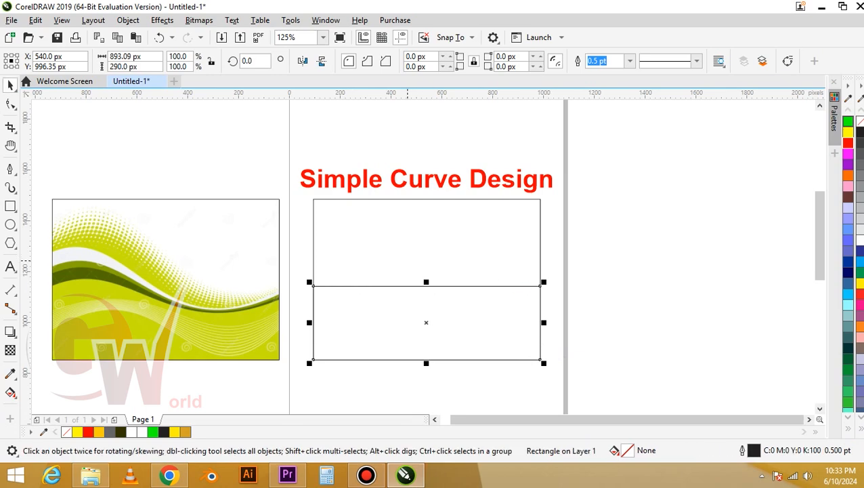
Convert the lower rectangle to curves and bend its straight top edge into an S-shaped wave, high on the left and low on the right
right_click(407, 291)
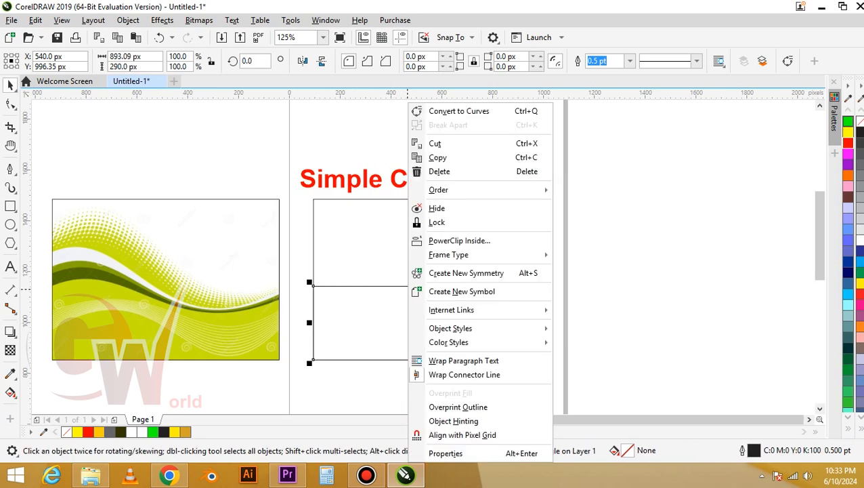
left_click(444, 110)
key("F10")
left_click(390, 285)
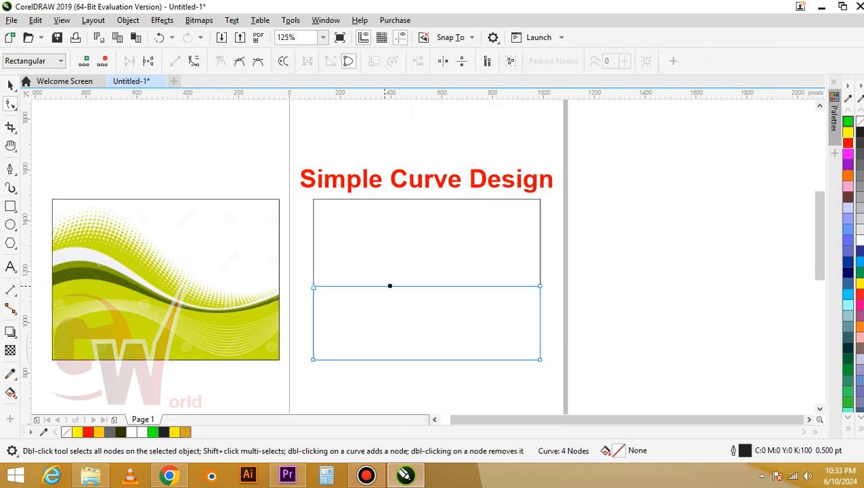
left_click(193, 61)
left_click_drag(388, 286, 347, 226)
left_click_drag(465, 286, 452, 359)
left_click_drag(347, 226, 387, 223)
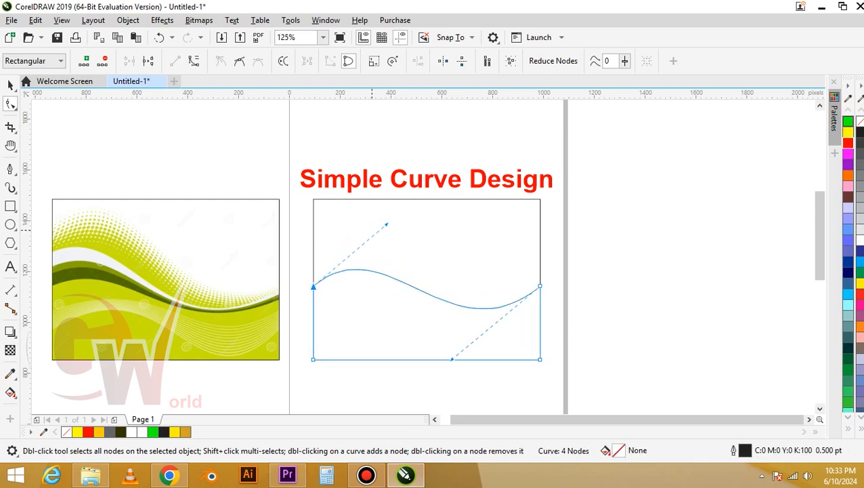
key("space")
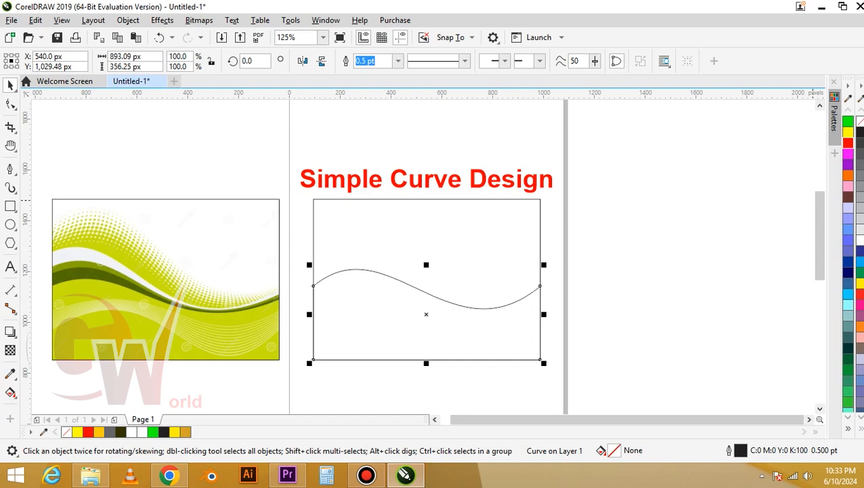
Fill the wave shape with uniform yellow-green #BFDE21 and remove its outline
left_click(848, 428)
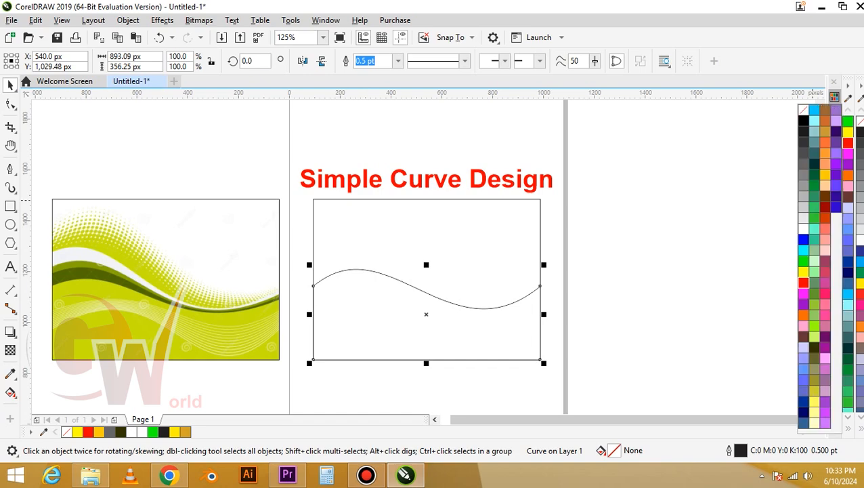
left_click(812, 325)
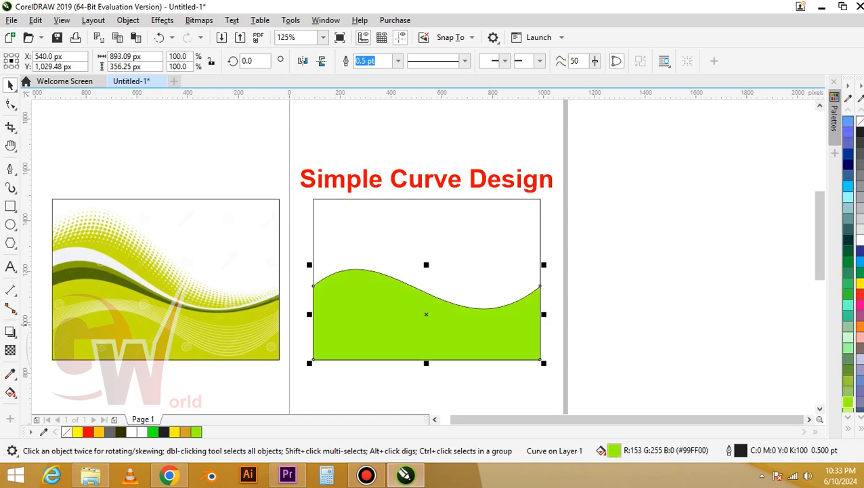
left_click(477, 330)
double_click(577, 450)
left_click(394, 164)
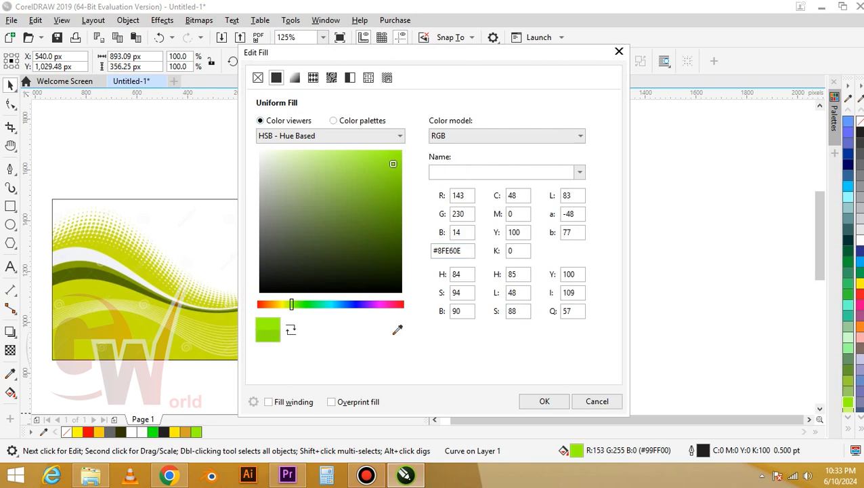
left_click_drag(393, 52, 608, 84)
left_click(600, 199)
left_click_drag(600, 199, 595, 201)
left_click(500, 337)
left_click(758, 433)
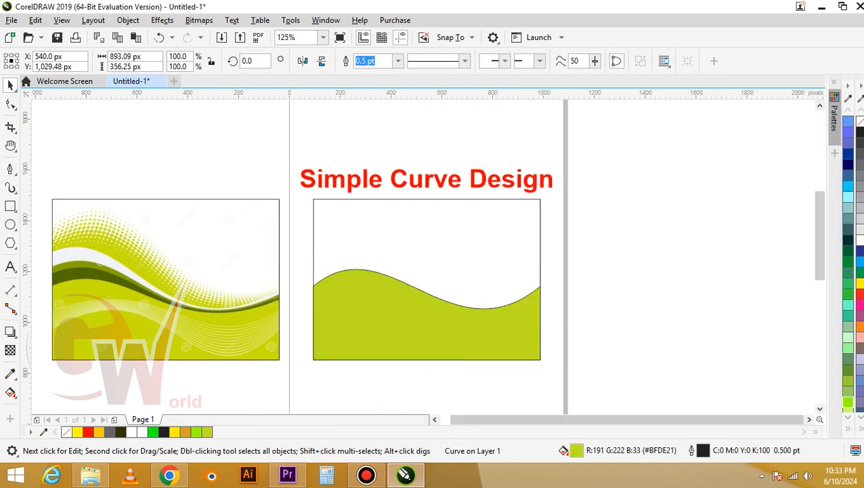
right_click(860, 121)
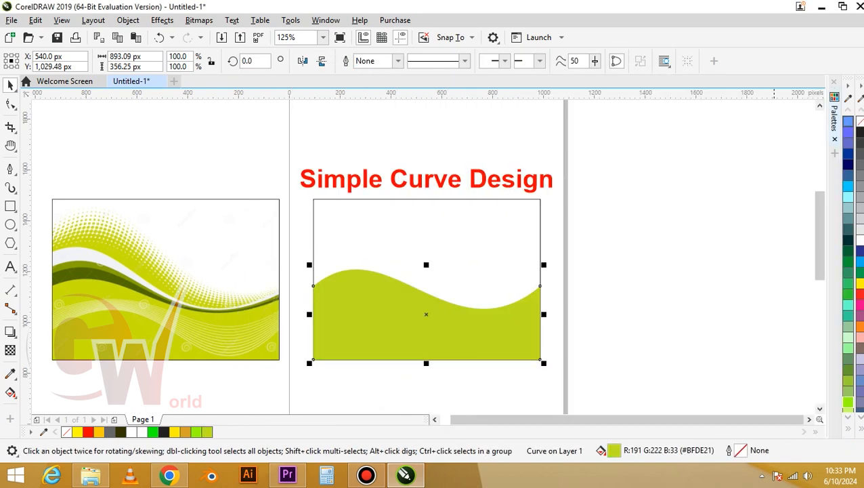
left_click(678, 203)
Duplicate the wave slightly above the original at Y 1,053.85 px and fill the copy with olive #738710
left_click(369, 316)
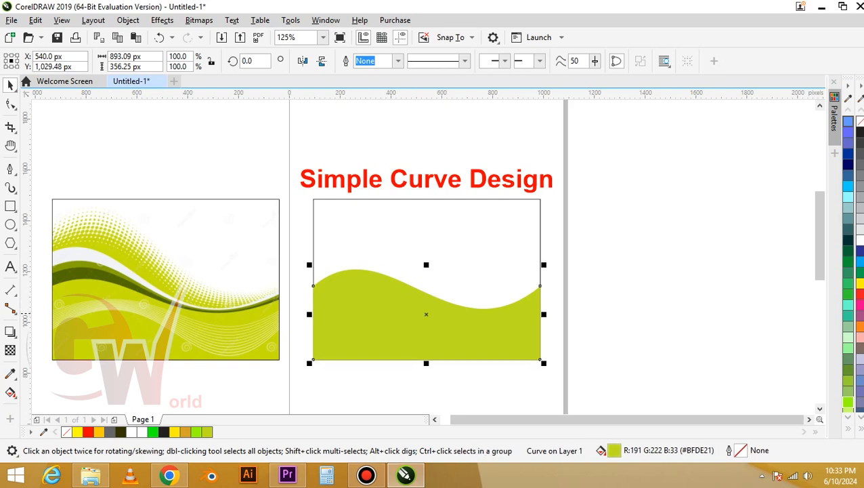
left_click_drag(426, 314, 425, 308)
right_click(425, 308)
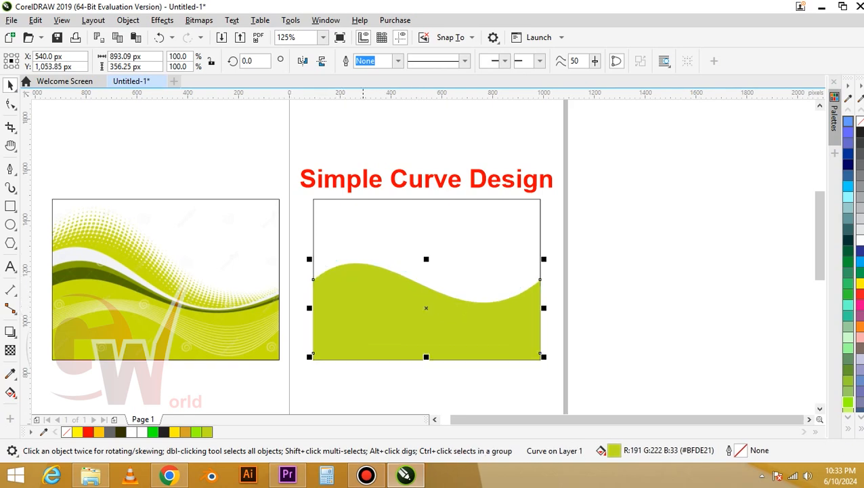
double_click(614, 449)
left_click(385, 216)
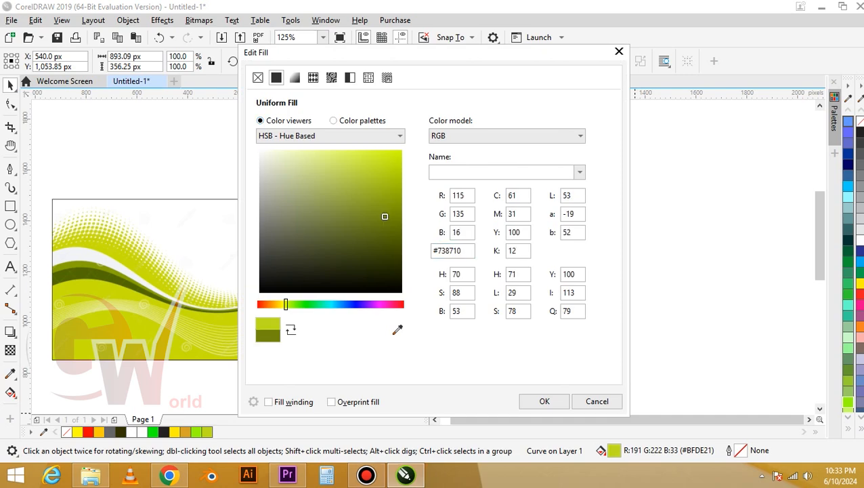
left_click(549, 401)
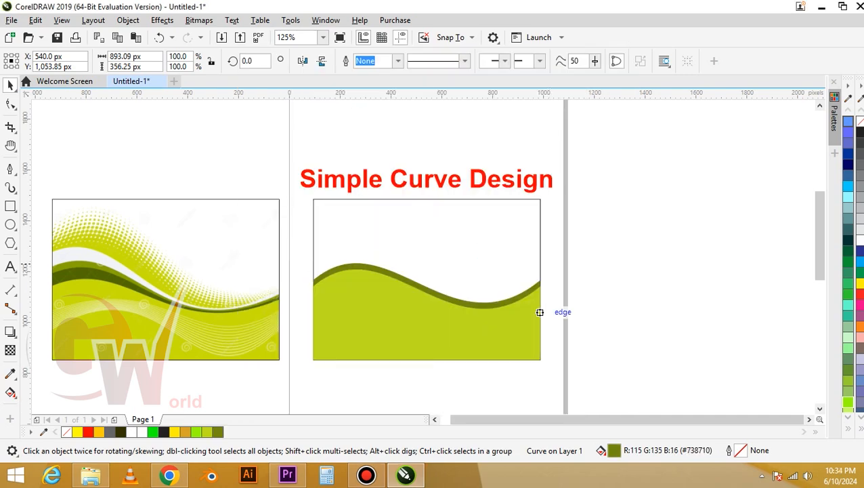
Darken the wave copy's fill to #3C4708
double_click(614, 449)
left_click(385, 255)
left_click(546, 401)
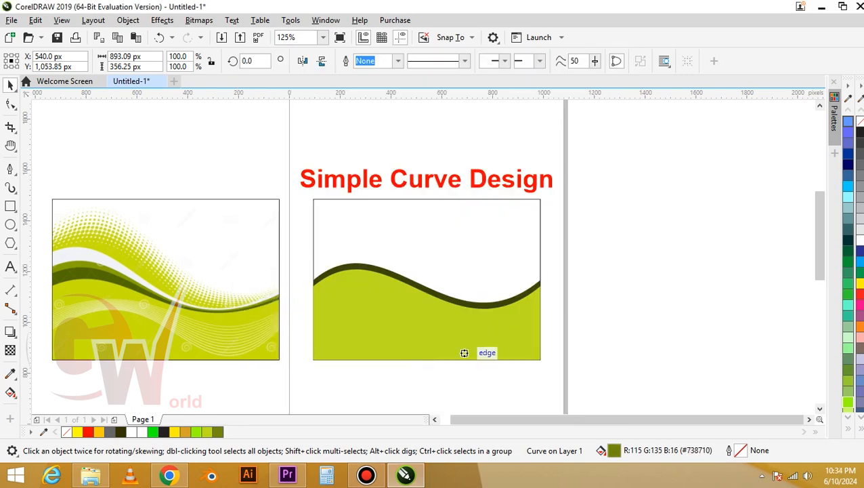
Lower the dark wave's upper-right node so its visible band tapers toward the frame's right edge
left_click(395, 271)
key("F10")
left_click_drag(540, 279, 551, 280)
scroll(536, 287, "up", 4)
scroll(552, 280, "down", 4)
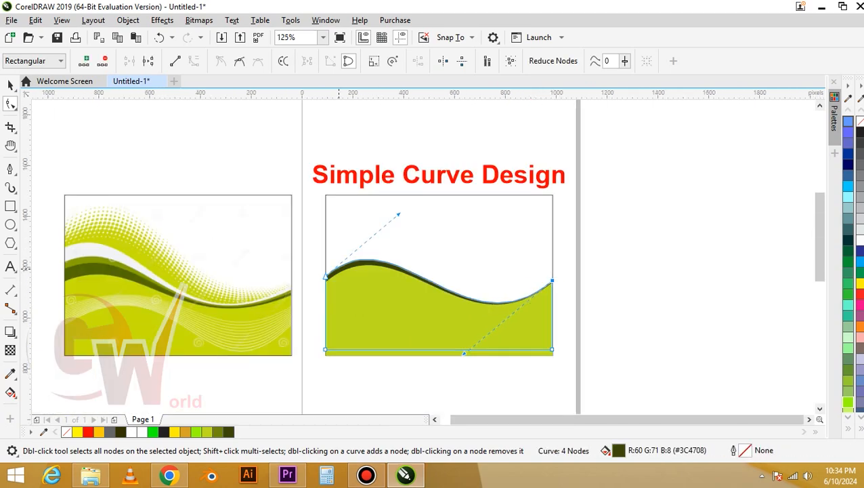
scroll(344, 267, "up", 2)
key("space")
scroll(370, 238, "down", 2)
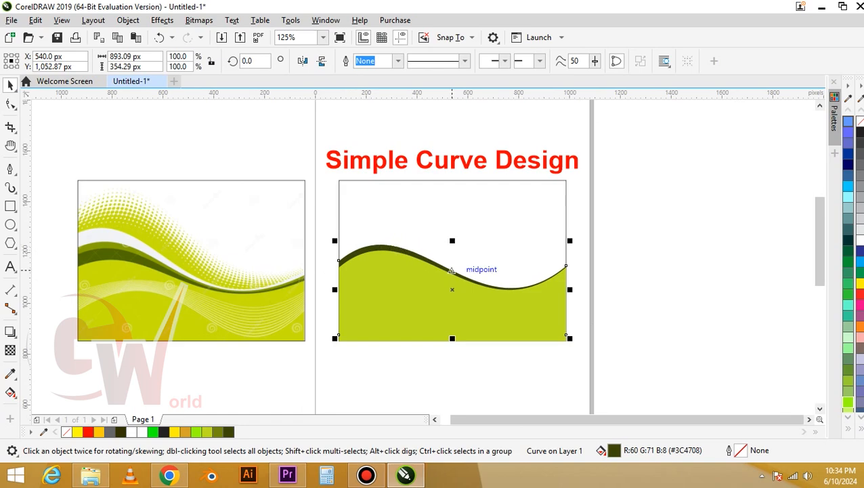
Duplicate the dark wave slightly higher at Y 1,074.48 px and fill the copy with olive #738710
left_click_drag(452, 289, 452, 284)
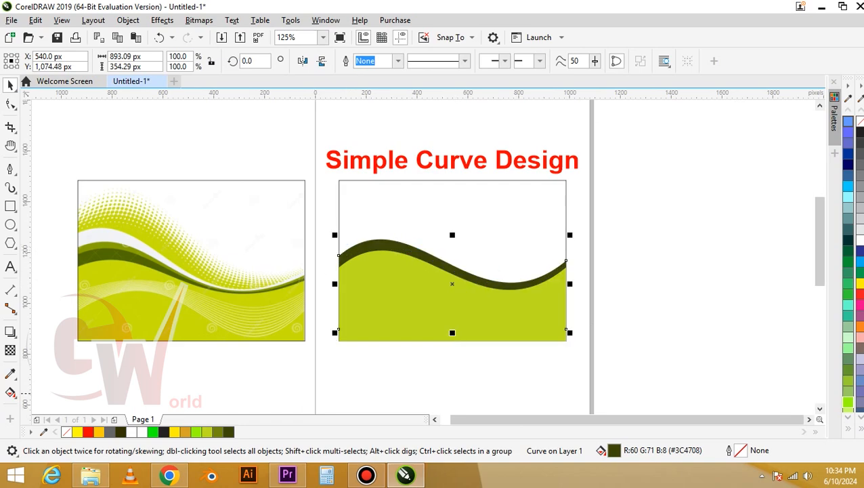
left_click(206, 430)
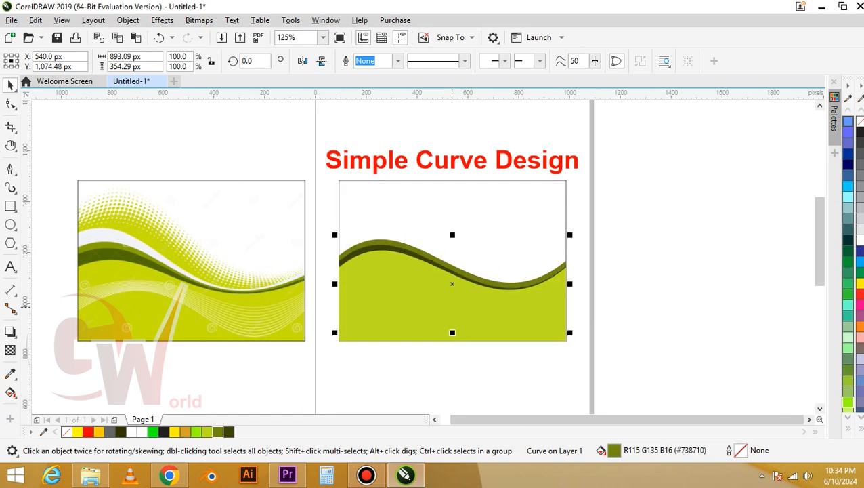
Lower the olive wave's upper-right node slightly so its band also narrows at the right end
scroll(515, 279, "up", 2)
key("space")
left_click_drag(600, 244, 600, 250)
scroll(549, 200, "down", 1)
key("space")
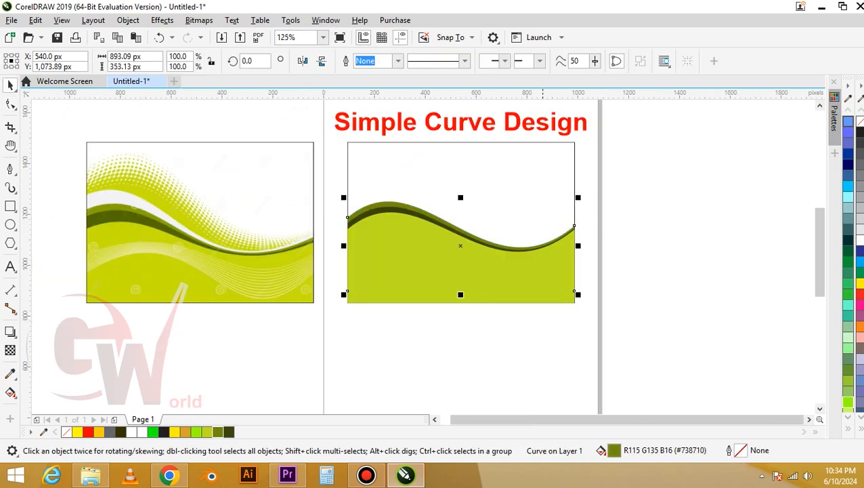
Duplicate the olive wave higher up at Y 1,187.94 px and give the copy a Murky Green (#333300) outline
key("Escape")
left_click(399, 203)
left_click_drag(387, 202, 382, 173)
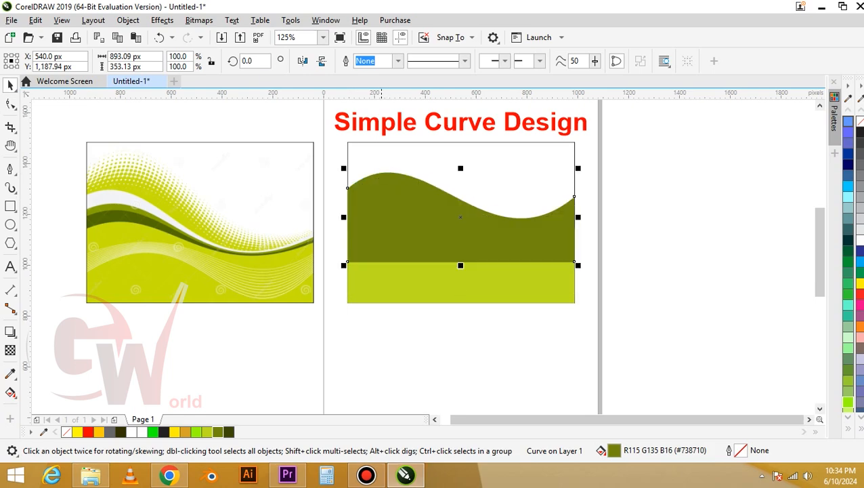
right_click(121, 432)
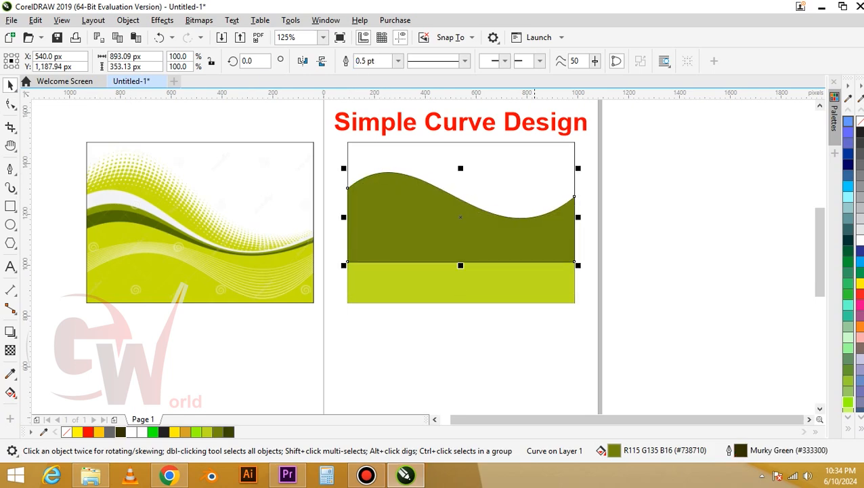
Break the top copy open at its upper-left node and delete the side and bottom nodes, leaving only the open wave line
key("F10")
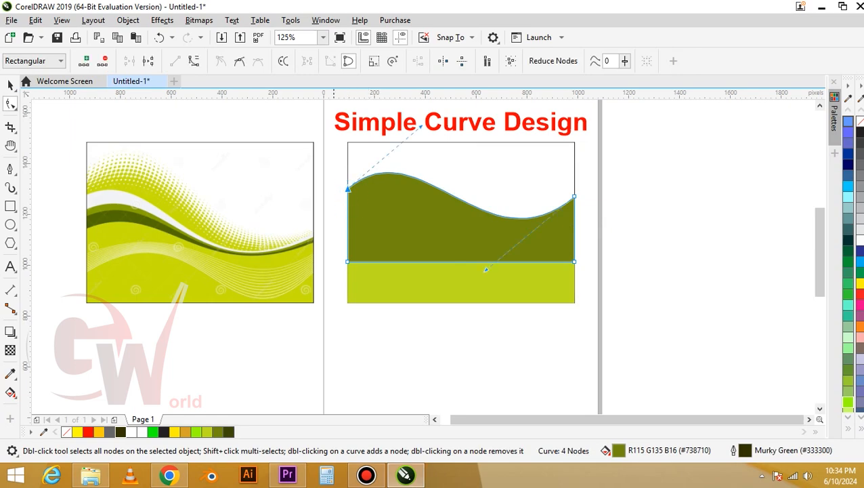
left_click(344, 189)
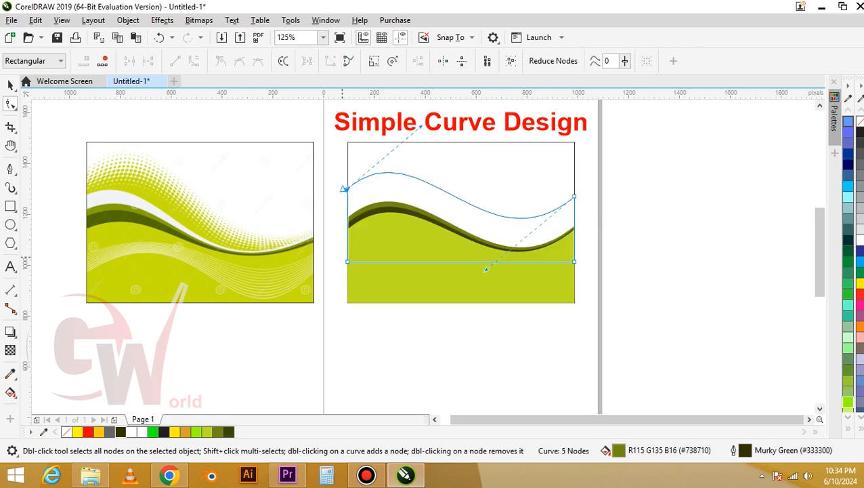
left_click_drag(342, 257, 354, 268)
key("Delete")
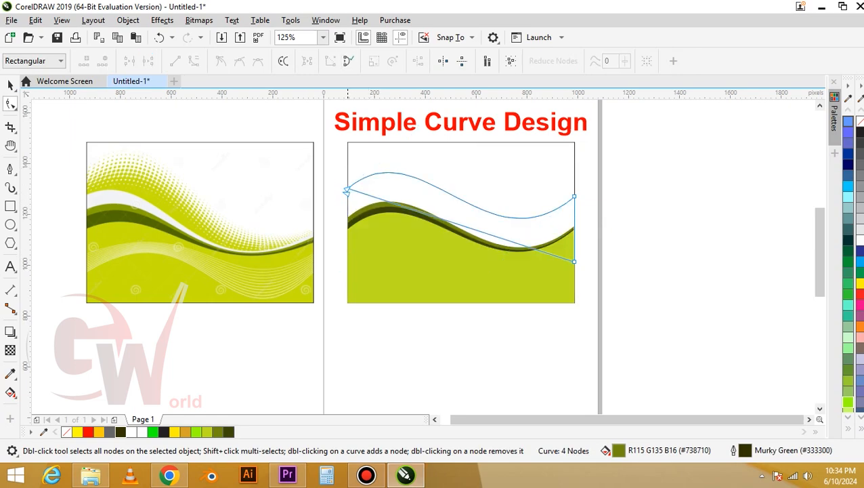
key("Delete")
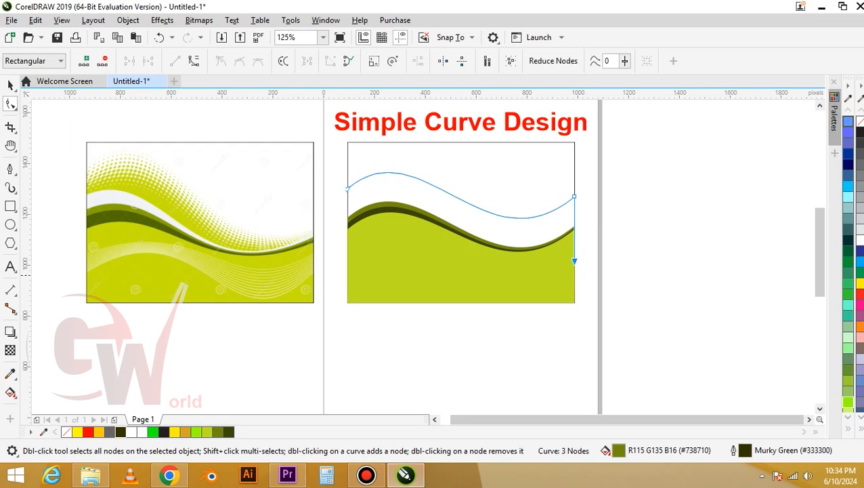
key("Delete")
key("space")
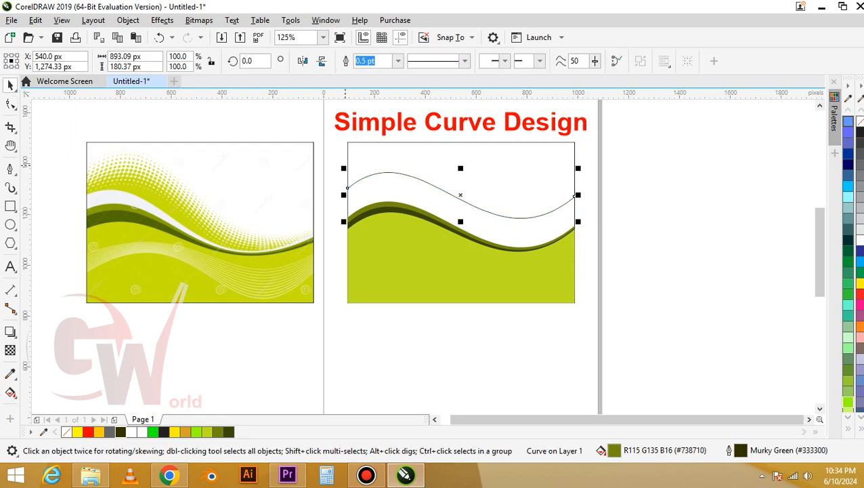
Draw a 20 px circle above and left of the open wave line and place an 11.25 px circle at the line's right end
key("F6")
key("F7")
left_click_drag(330, 147, 496, 199)
key("space")
left_click_drag(557, 205, 581, 216)
scroll(573, 203, "up", 3)
scroll(588, 211, "down", 2)
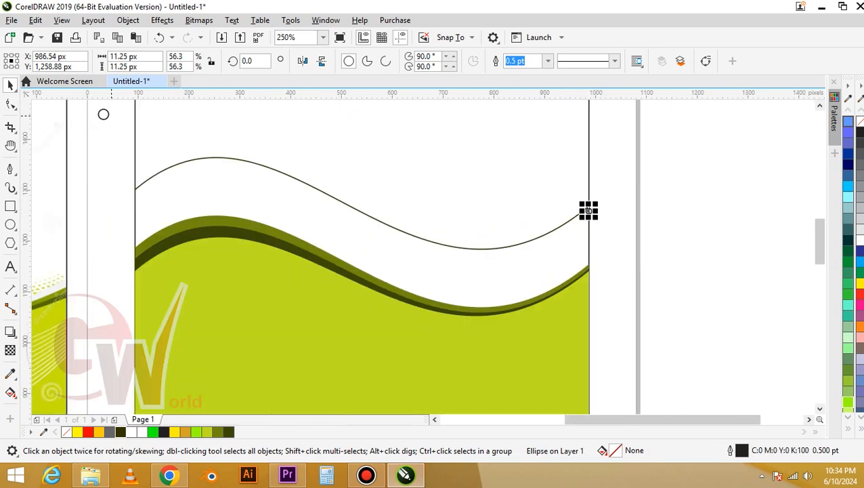
Blend the 20 px circle into the small circle at the right end of the wave line
left_click(103, 114)
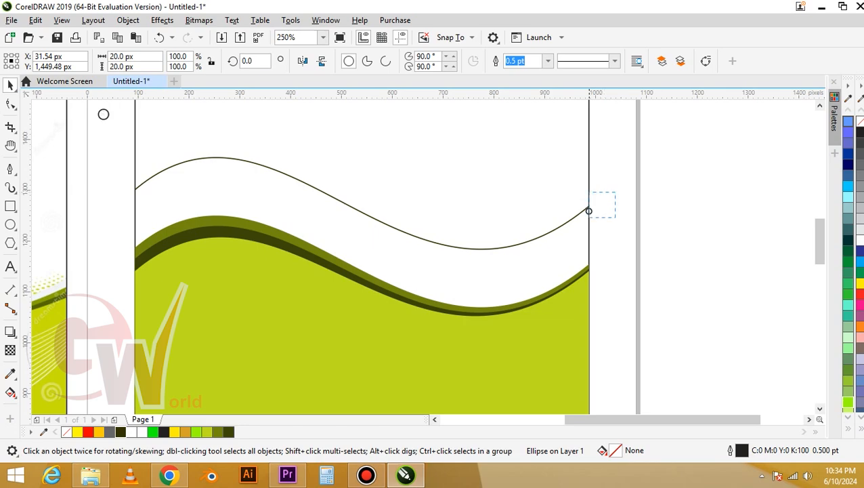
left_click(589, 211, "shift")
key("Escape")
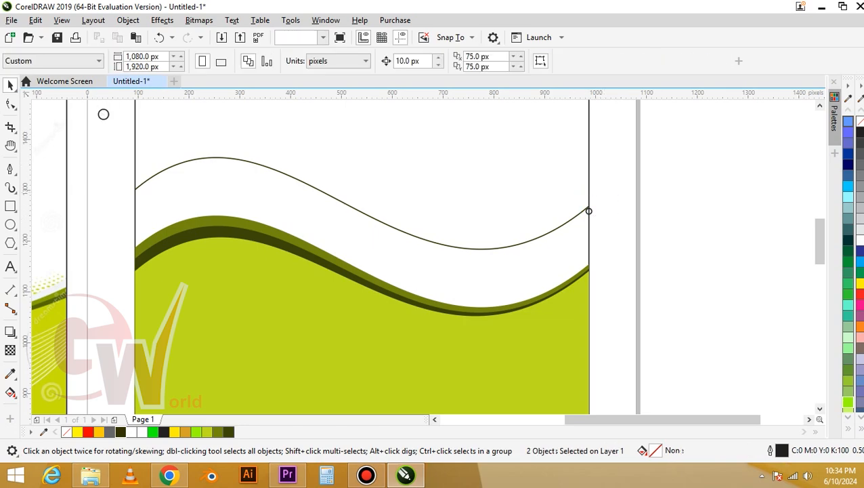
left_click(15, 336)
left_click(47, 359)
left_click_drag(103, 113, 589, 210)
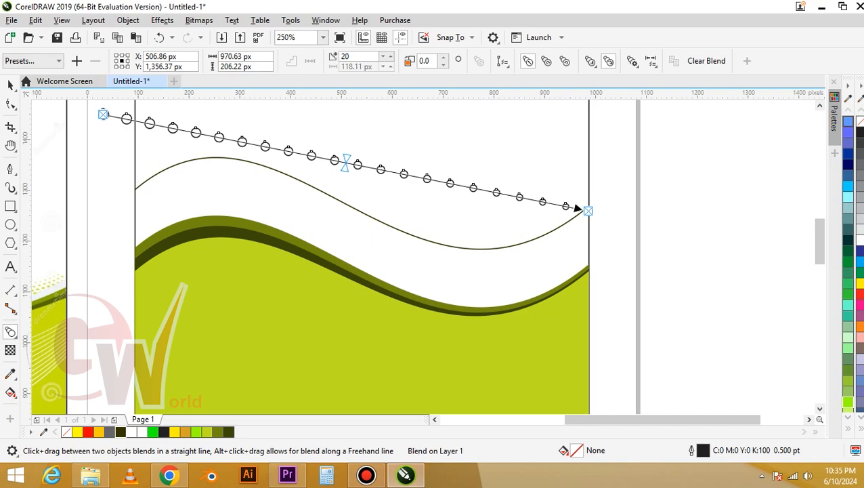
Fit the circle blend to the open wave line as its path and set the number of blend steps to 30
left_click(525, 77)
left_click(378, 220)
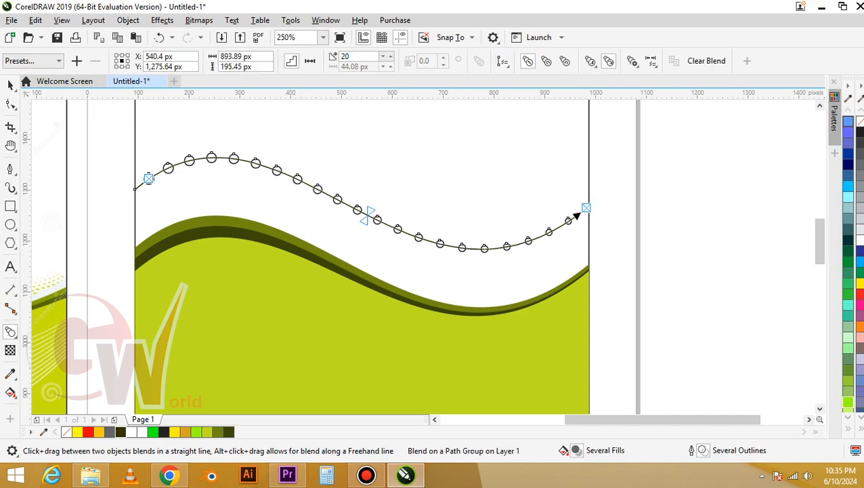
left_click(390, 56)
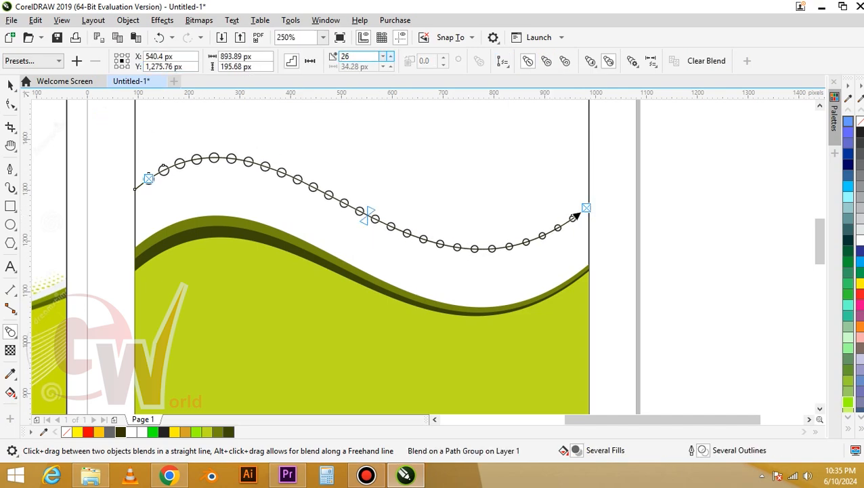
left_click(390, 54)
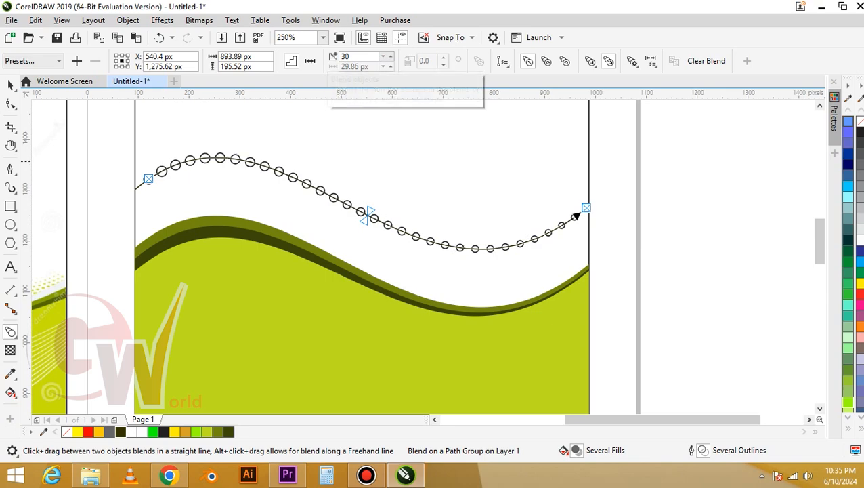
Break the circle blend apart from its path and delete the wave line, keeping only the circles
key("space")
key("Escape")
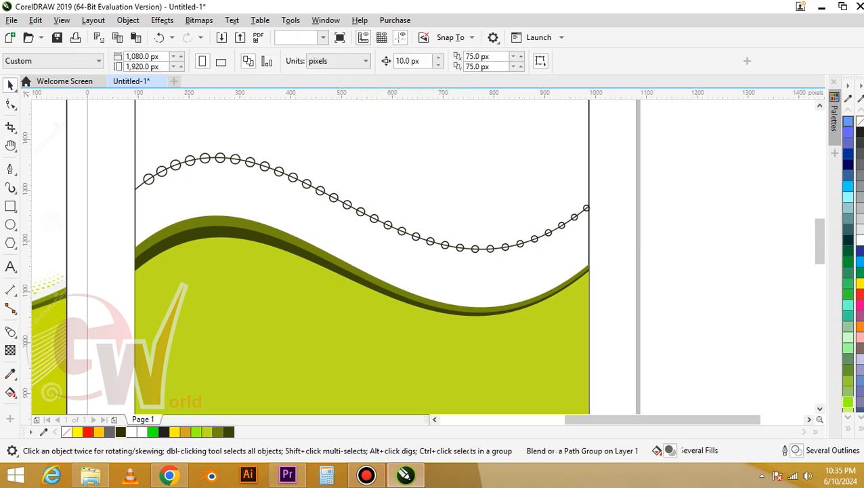
right_click(385, 224)
left_click(418, 234)
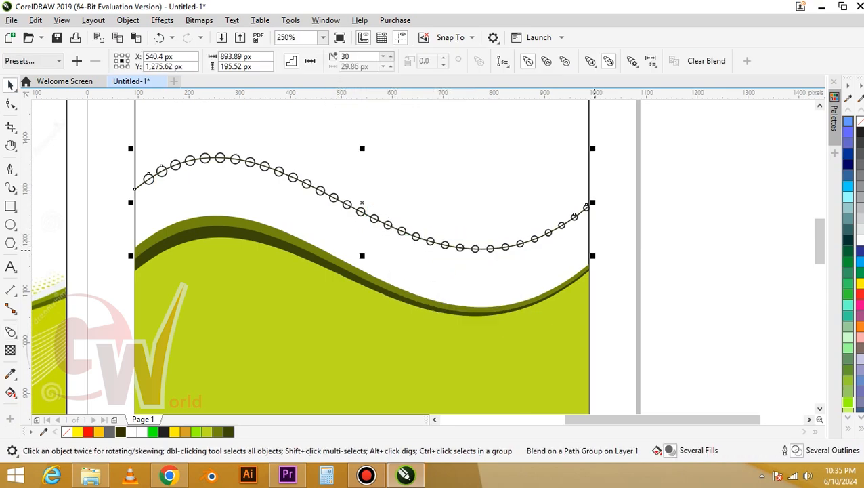
key("ctrl+k")
key("Escape")
left_click(423, 238)
key("Delete")
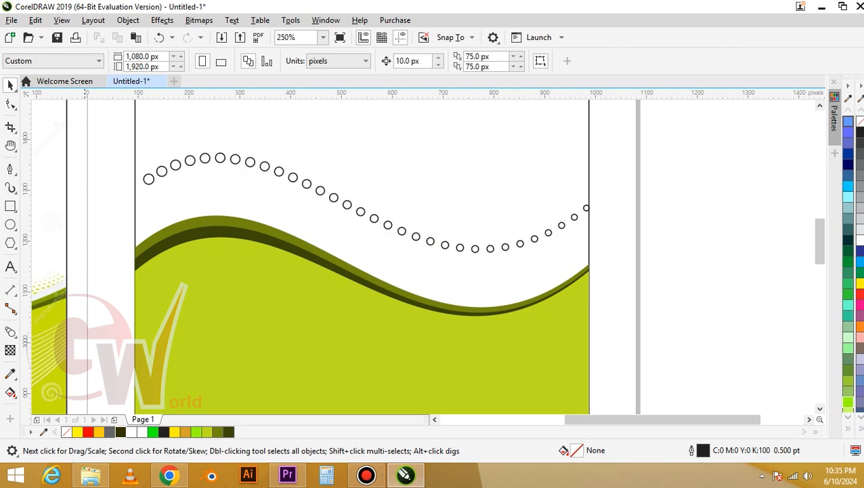
Combine the row of circles into one curve, fill it dark green #3C4708, and place a copy about 187 px below
left_click_drag(317, 183, 600, 261)
key("ctrl+l")
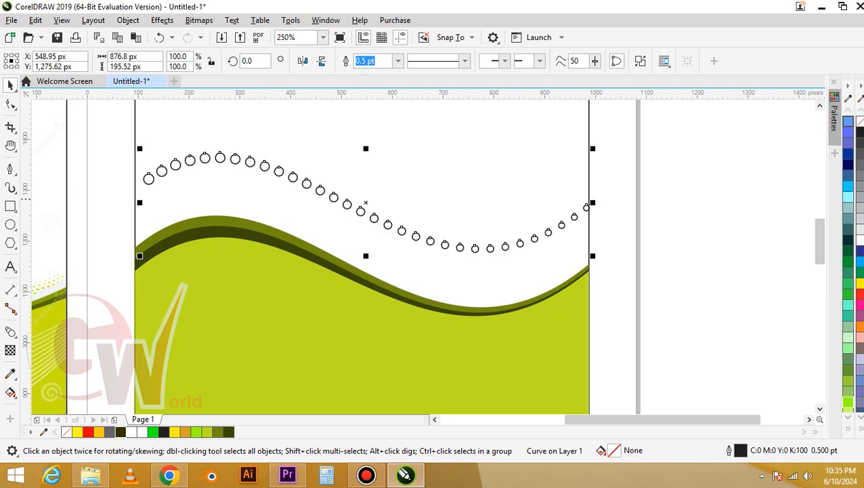
left_click(229, 431)
left_click_drag(281, 172, 275, 266)
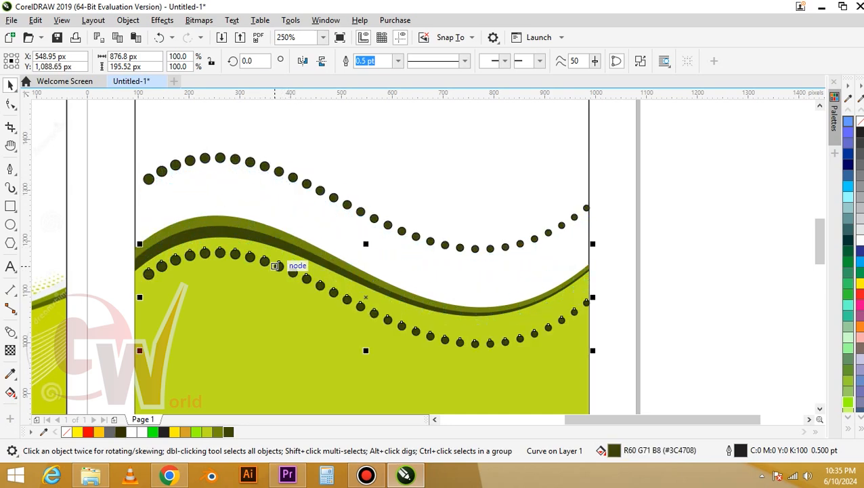
Blend the upper dot row into the lower copy and set the number of blend steps to 7
left_click(10, 331)
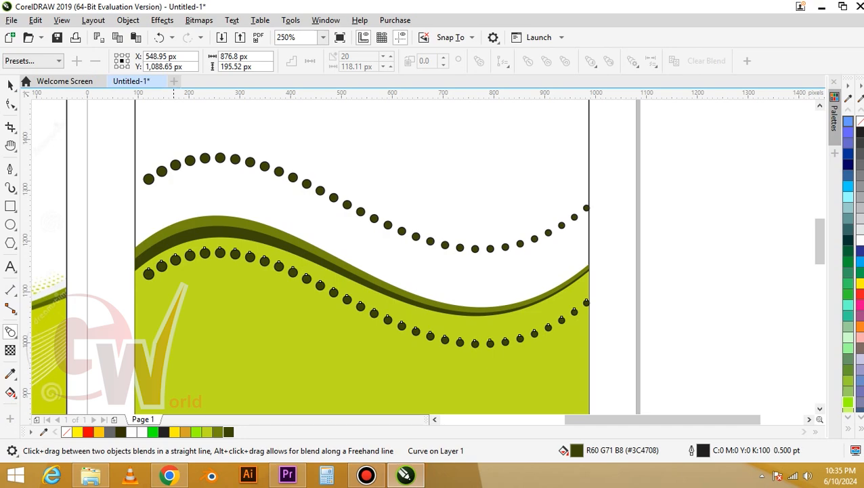
left_click_drag(364, 201, 361, 328)
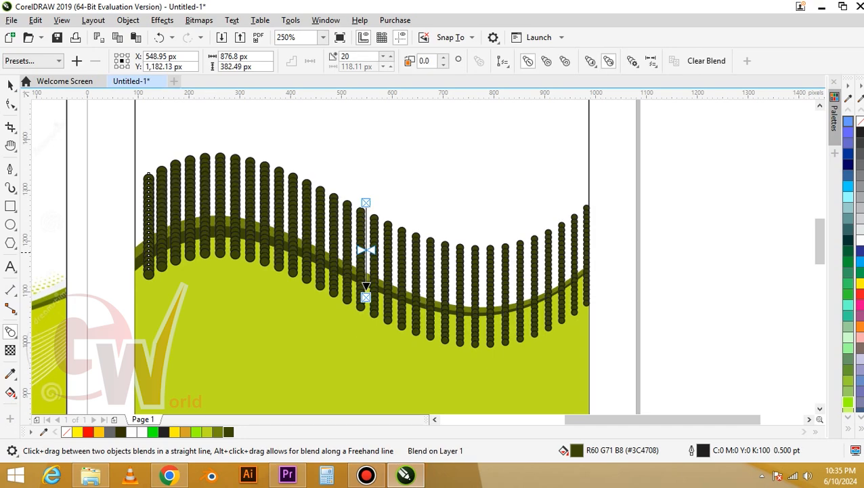
scroll(359, 56, "down", 9)
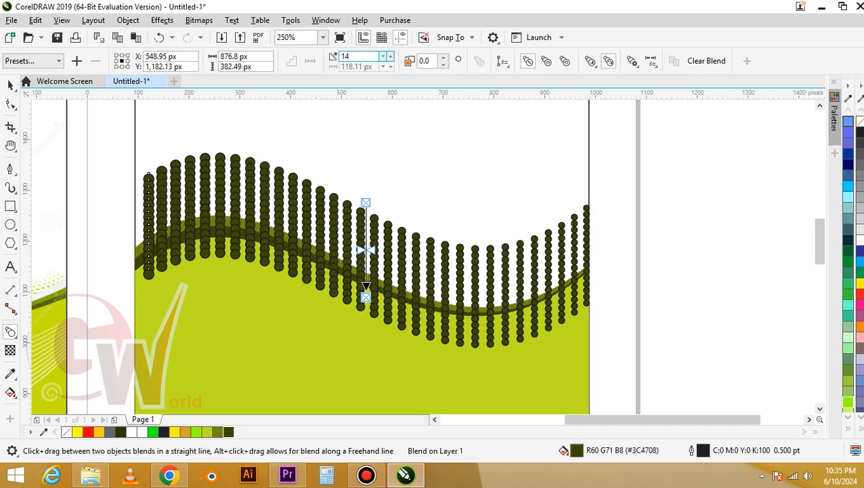
scroll(359, 56, "down", 4)
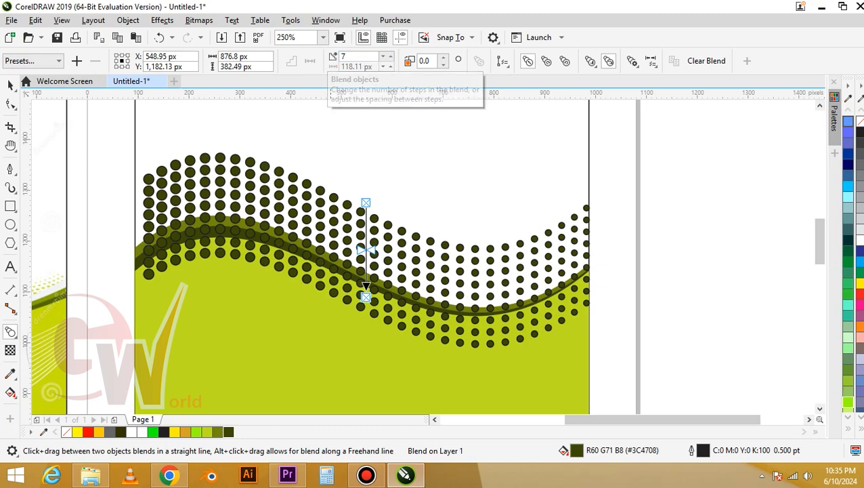
key("space")
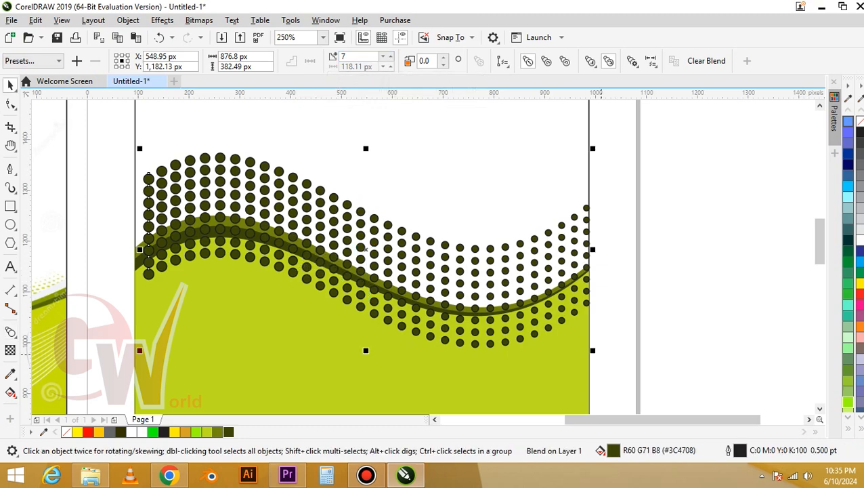
Move the blend's lower dot row slightly down and left and scale it narrower about its centre, so the rows converge
left_click_drag(592, 350, 606, 357)
key("ctrl+z")
key("ctrl+k")
key("Escape")
left_click(540, 330)
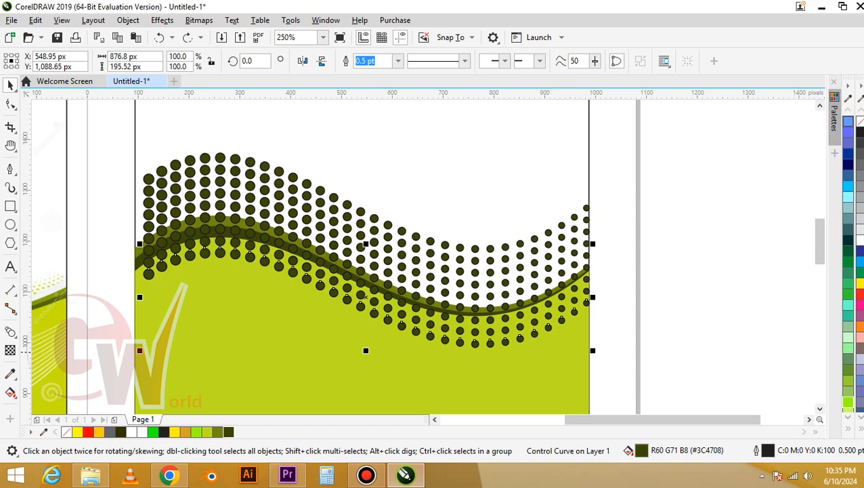
left_click_drag(592, 350, 643, 381)
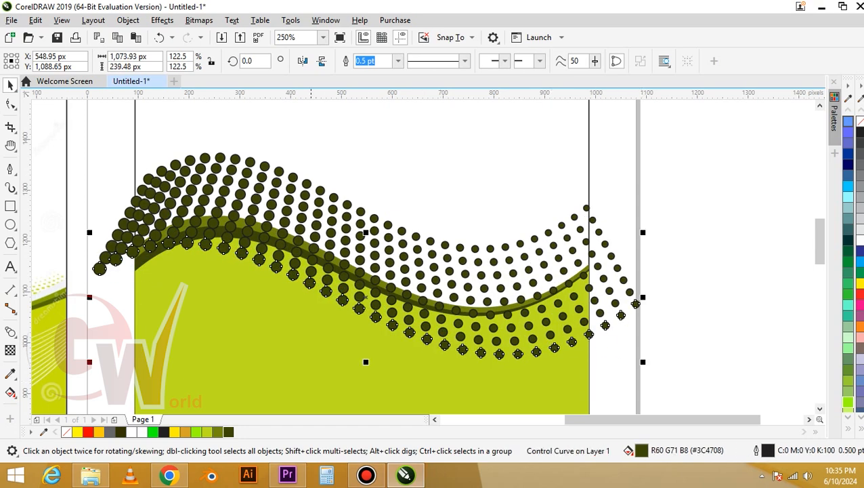
mouse_move(311, 283)
left_mouse_down()
mouse_move(282, 291)
mouse_move(298, 292)
left_mouse_up()
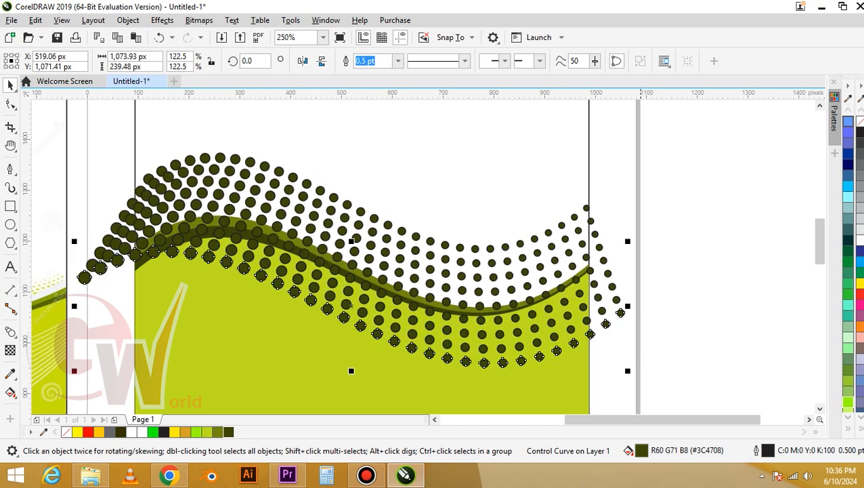
left_click_drag(627, 371, 517, 346)
key("Escape")
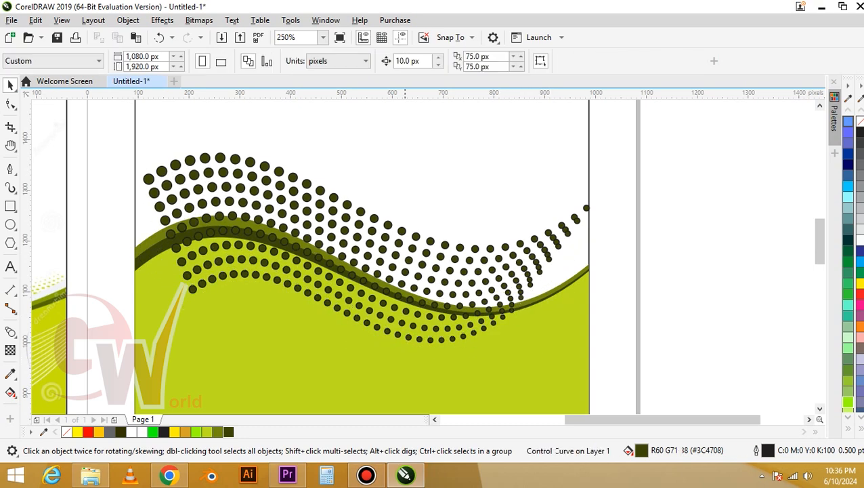
Break the dot blend apart, ungroup its rows, and combine all the dots into a single curve
left_click(399, 235)
scroll(400, 235, "down", 2)
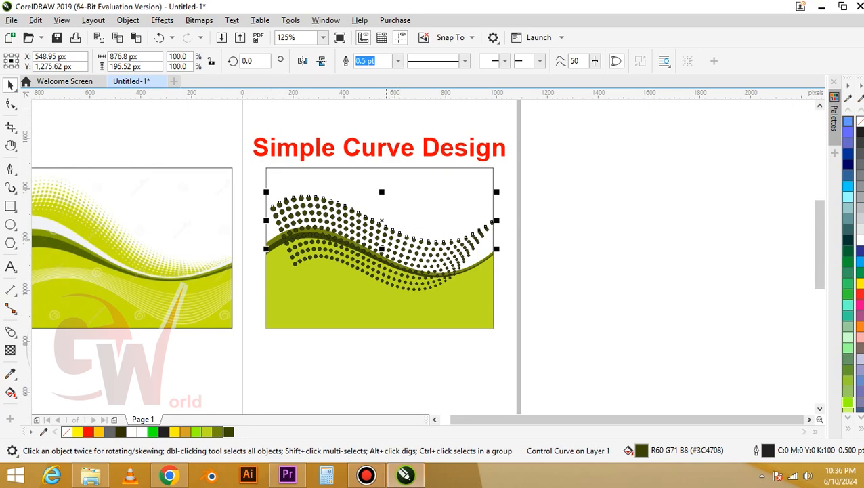
right_click(384, 230)
left_click(476, 130)
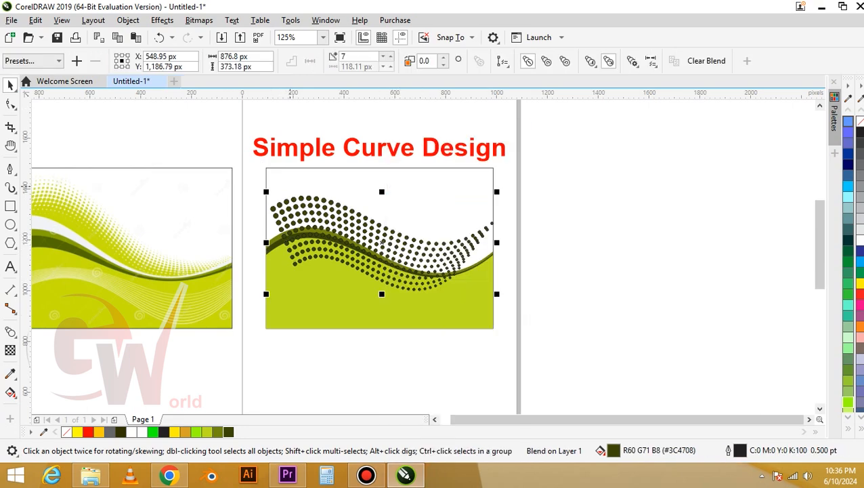
left_click_drag(259, 181, 568, 322)
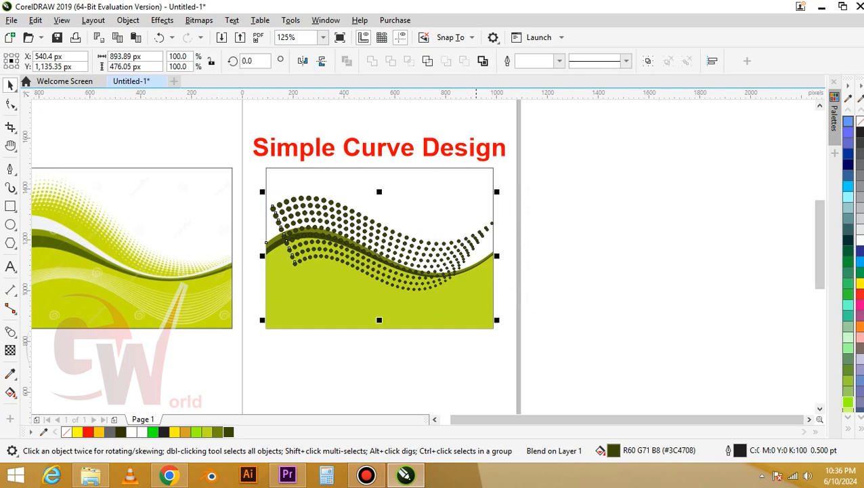
right_click(405, 249)
right_click(298, 220)
left_click(322, 227)
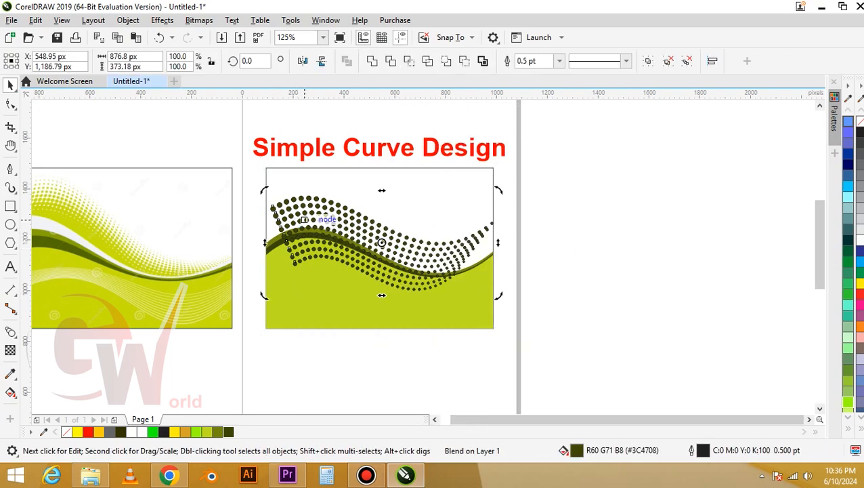
left_click_drag(250, 182, 407, 231)
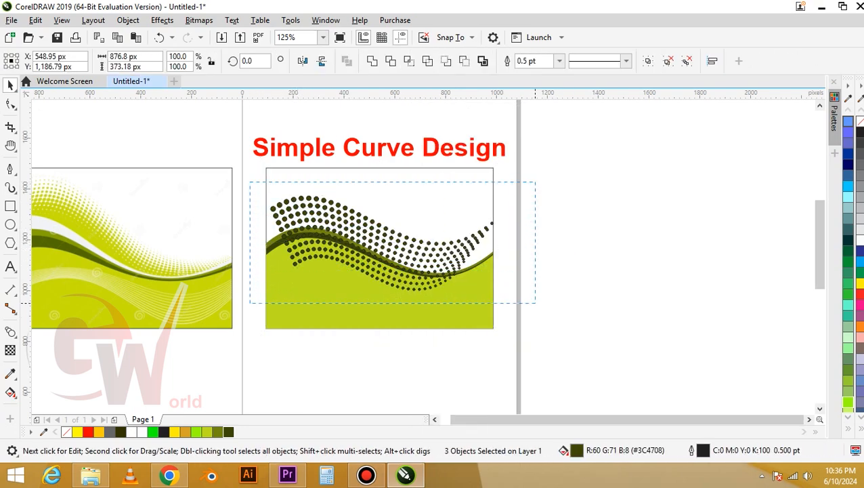
left_click_drag(535, 302, 535, 302)
key("ctrl+l")
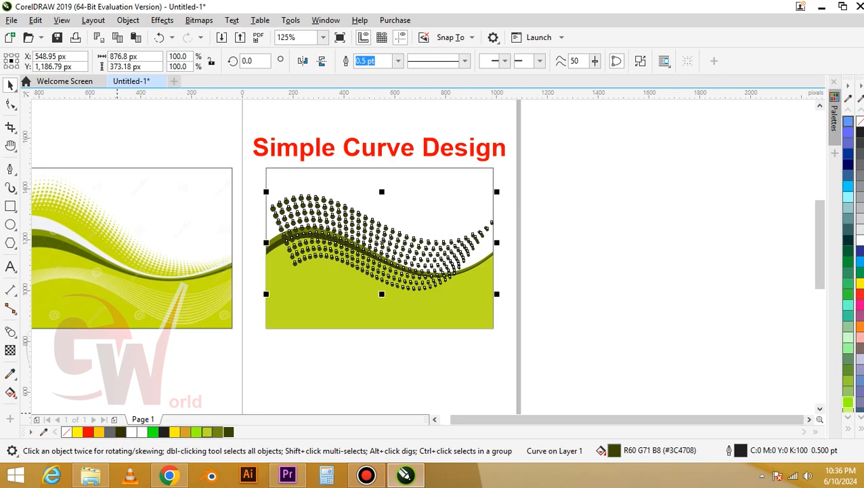
Fill the combined dots with yellow-green #BFDE21 without an outline and enlarge them to about 126.8%
left_click(196, 431)
right_click(65, 431)
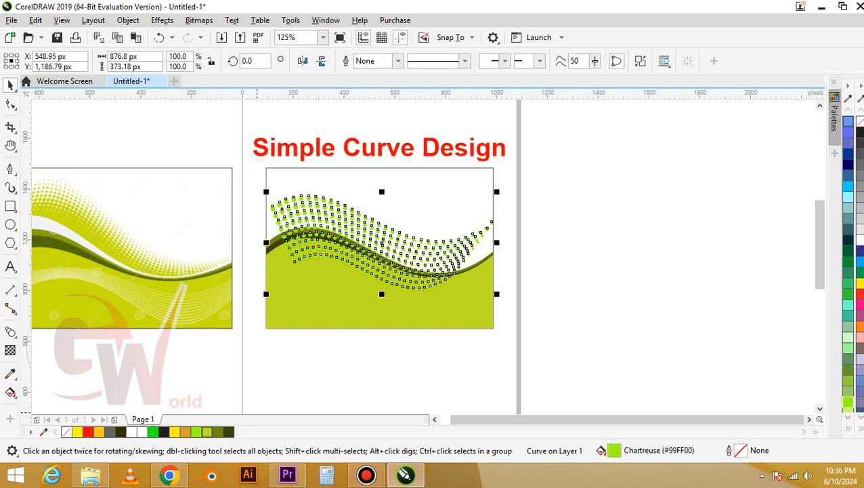
left_click(208, 431)
left_click_drag(497, 294, 527, 307)
PowerClip the dot pattern inside the rectangular frame
right_click(400, 245)
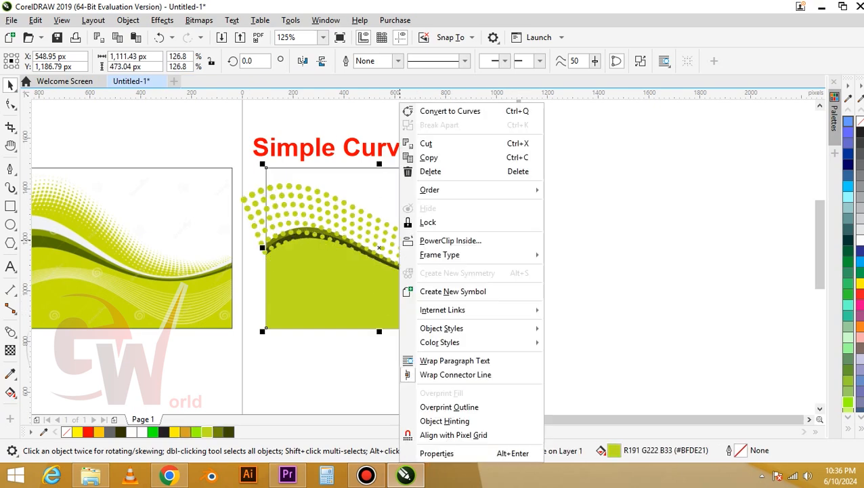
right_click(243, 199)
left_click(296, 241)
left_click(405, 231)
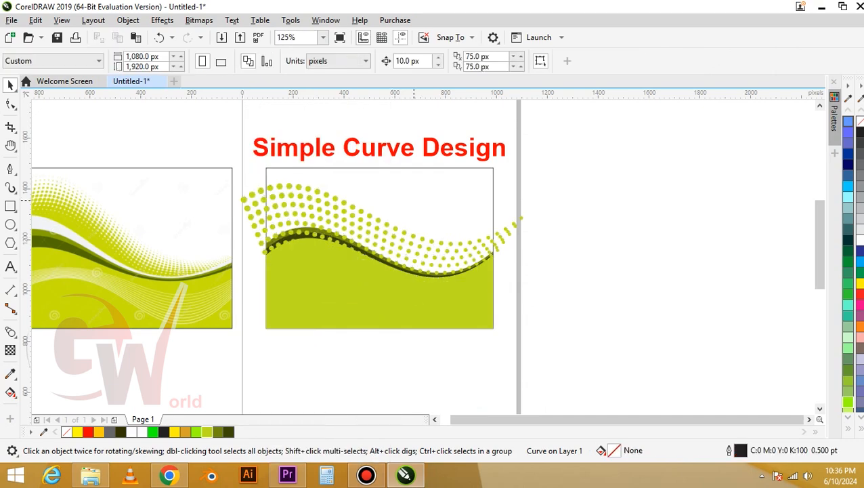
left_click(404, 231, "ctrl")
key("Escape")
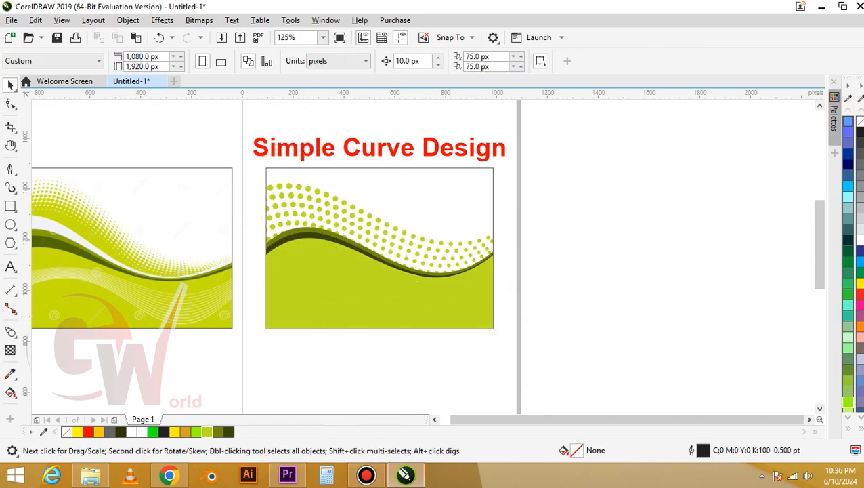
Place a copy of the green wave shape about 100 px lower and give it a black 0.5 pt outline
left_click_drag(375, 313, 260, 363)
key("Escape")
left_click(343, 325)
left_click_drag(342, 324, 343, 349)
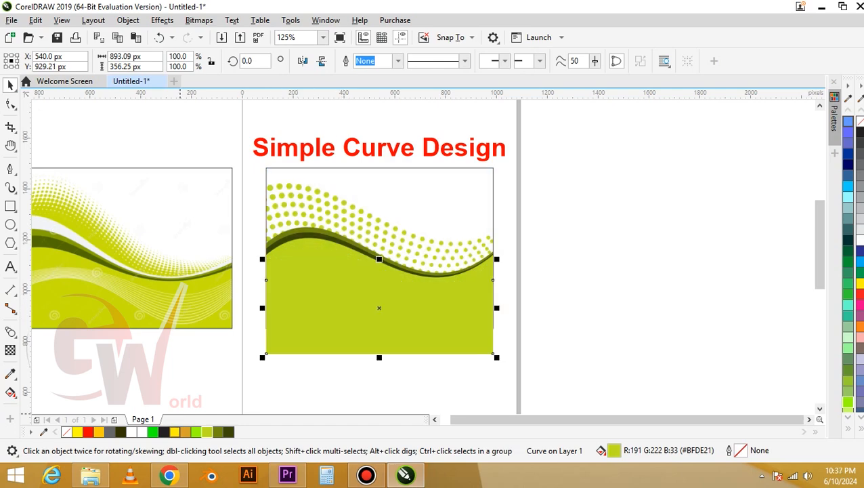
right_click(163, 432)
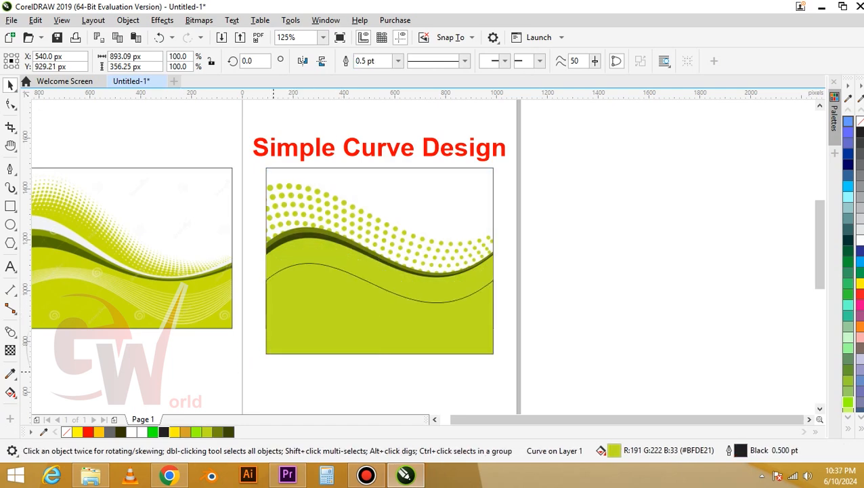
Break the copied wave shape open at its lower-left node and delete the bottom nodes, leaving only the open wave line
left_click(273, 371)
double_click(285, 339)
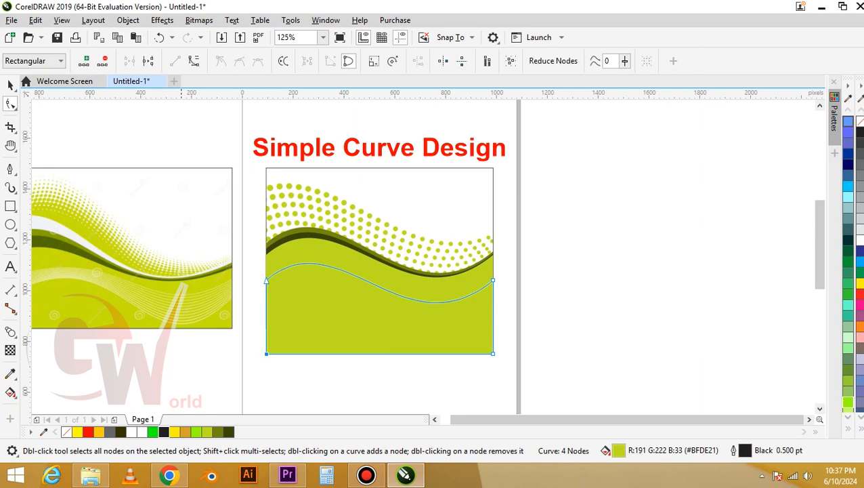
left_click(266, 354)
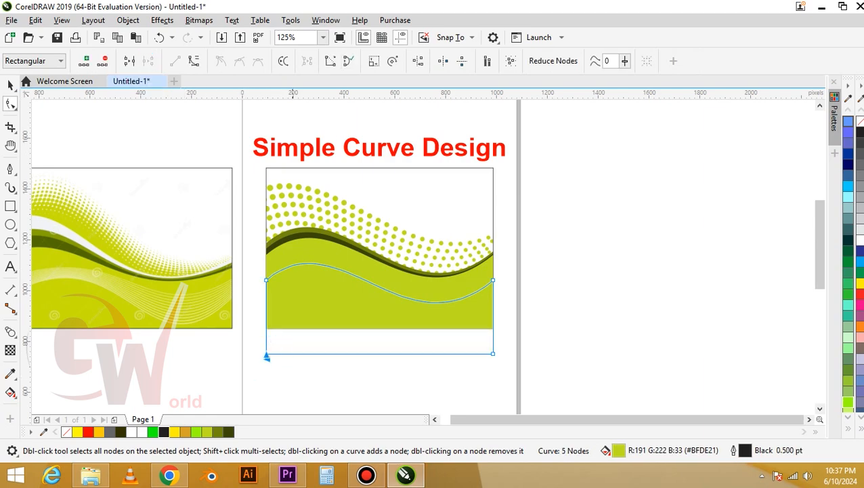
key("Delete")
left_click_drag(507, 353, 485, 358)
key("Delete")
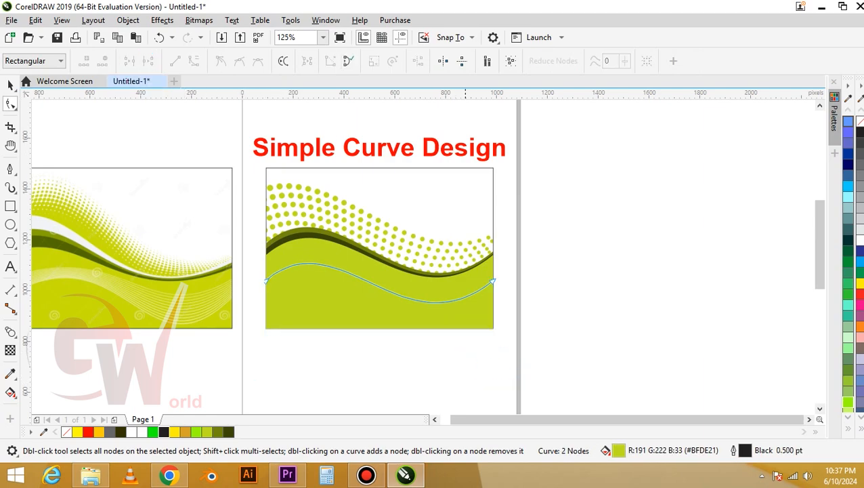
Copy the open wave line about 73 px below and blend the two lines with 20 steps
key("space")
left_click_drag(407, 298, 407, 305)
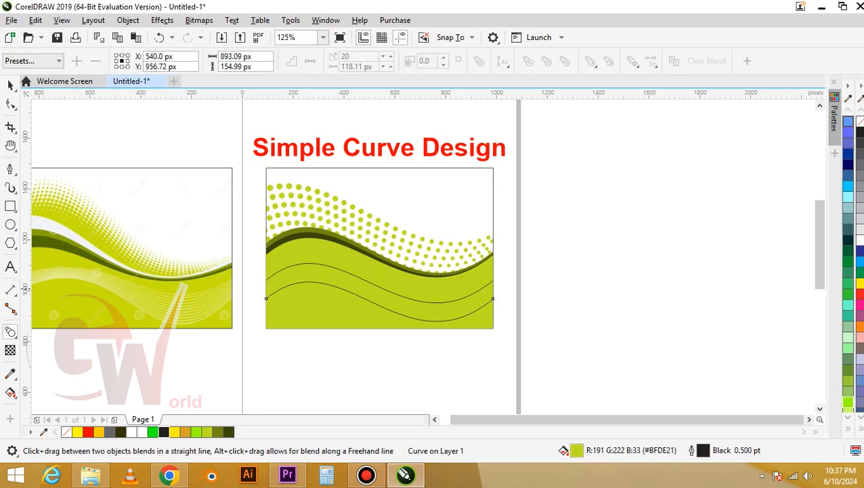
left_click_drag(378, 283, 378, 303)
Set the outline of the blended wave lines to white and the number of blend steps to 16
scroll(380, 303, "up", 2)
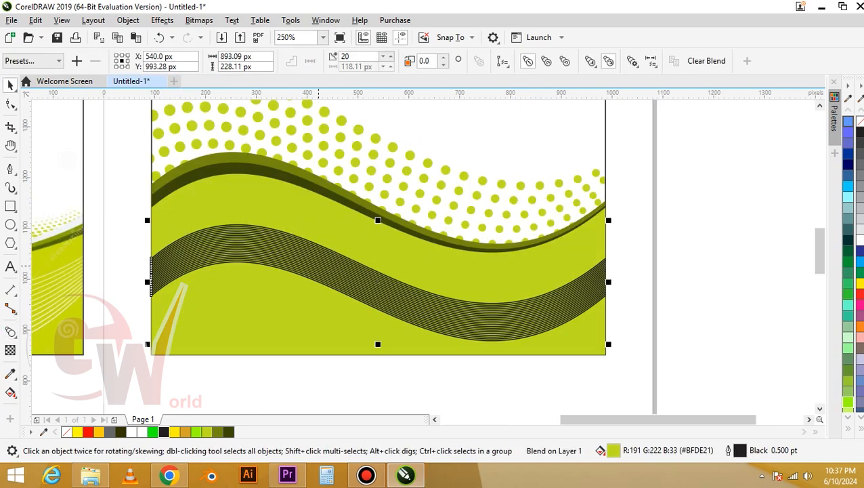
right_click(860, 240)
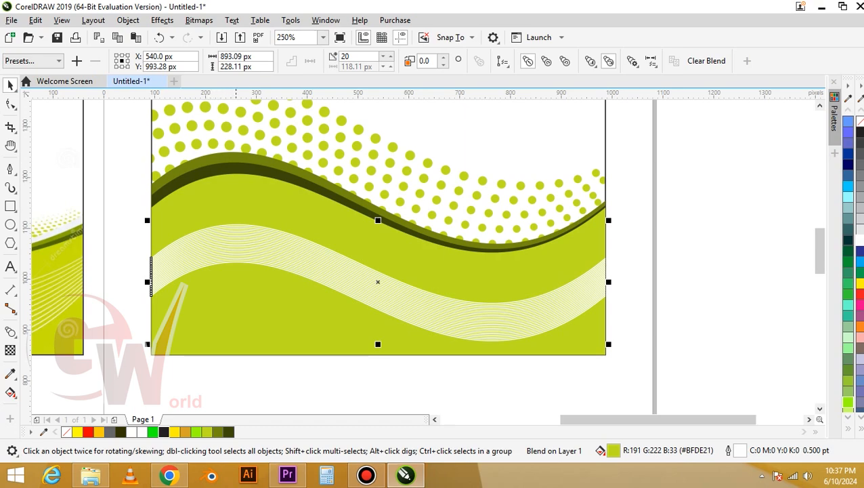
key("F10")
key("space")
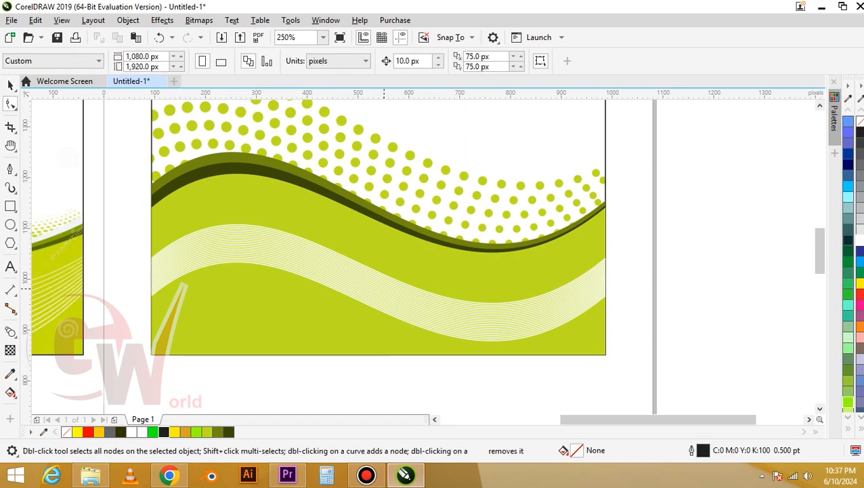
type("16")
key("Return")
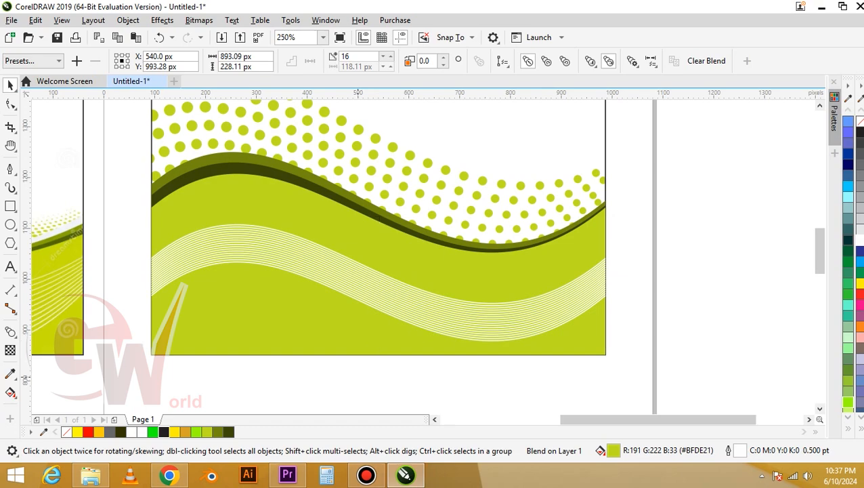
scroll(378, 302, "up", 3)
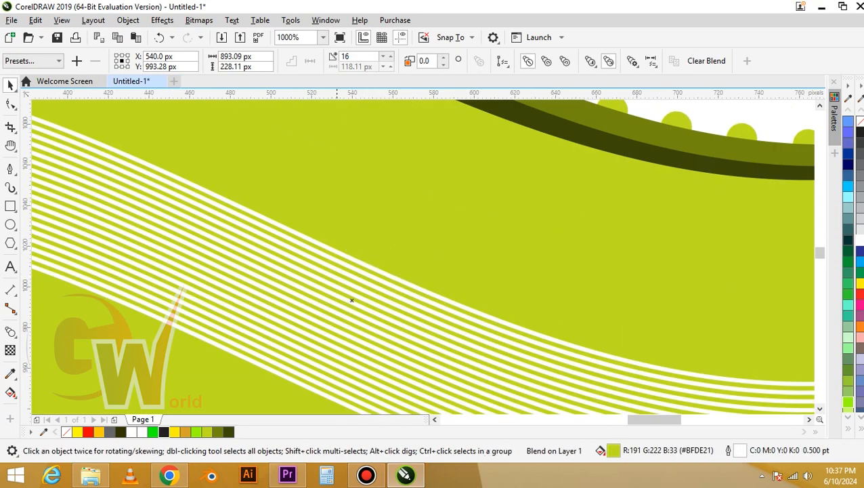
left_click(223, 320)
left_click(595, 127)
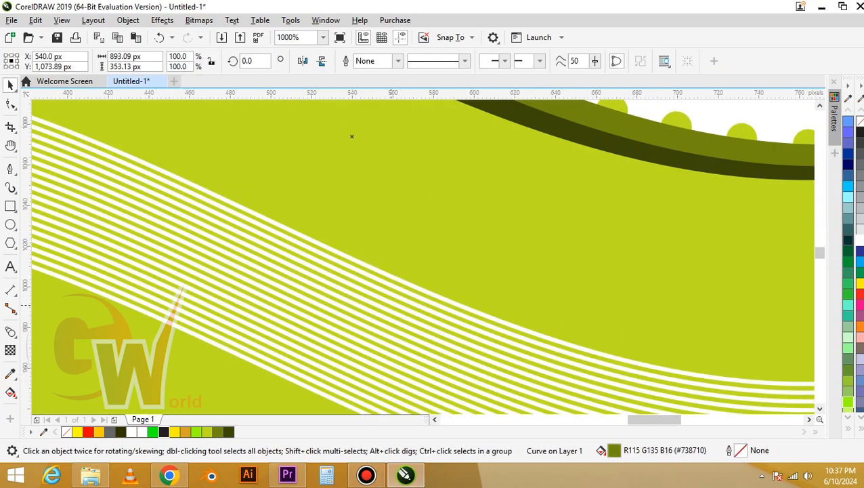
left_click(397, 276)
key("F10")
scroll(396, 276, "down", 3)
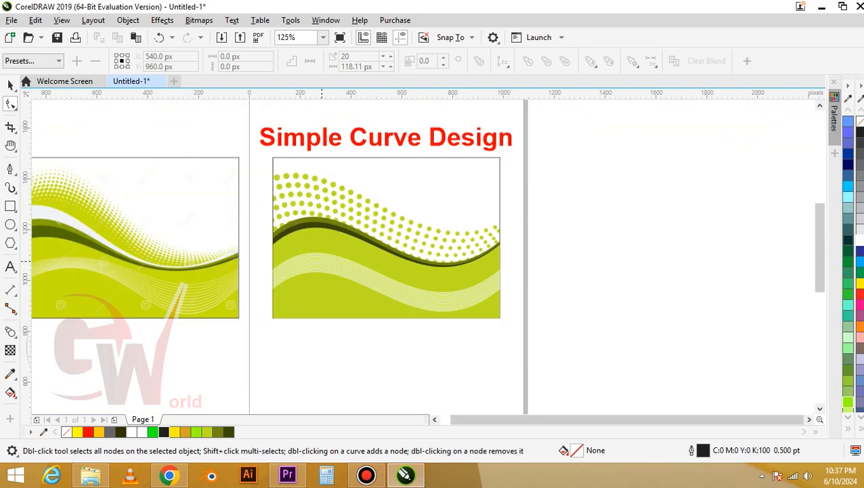
Add a node to the lowest blended line just past its crest and move it about 60 px left and 60 px down
scroll(313, 262, "up", 1)
key("space")
left_click(286, 273)
double_click(255, 295)
scroll(249, 300, "up", 1)
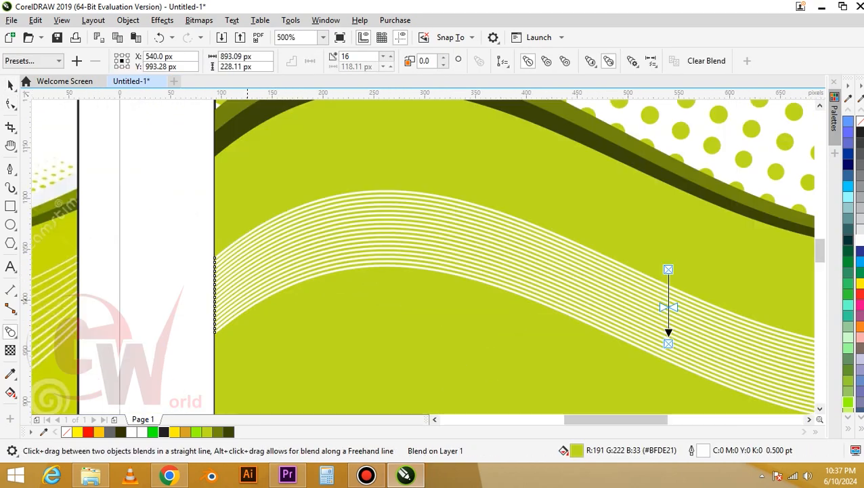
key("space")
key("Escape")
double_click(221, 328)
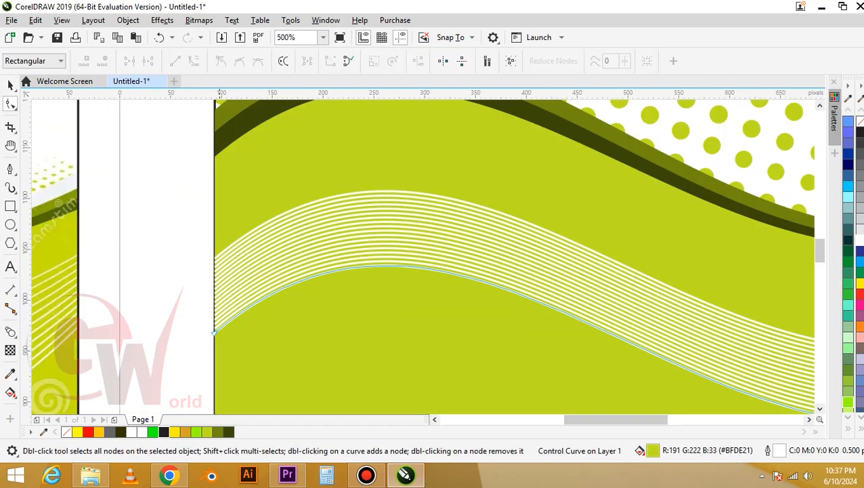
scroll(227, 236, "down", 1)
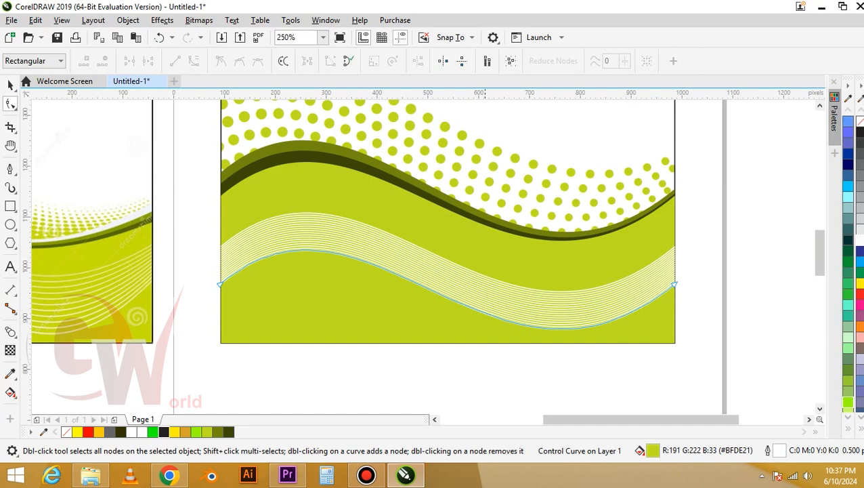
double_click(352, 259)
left_click_drag(352, 259, 320, 291)
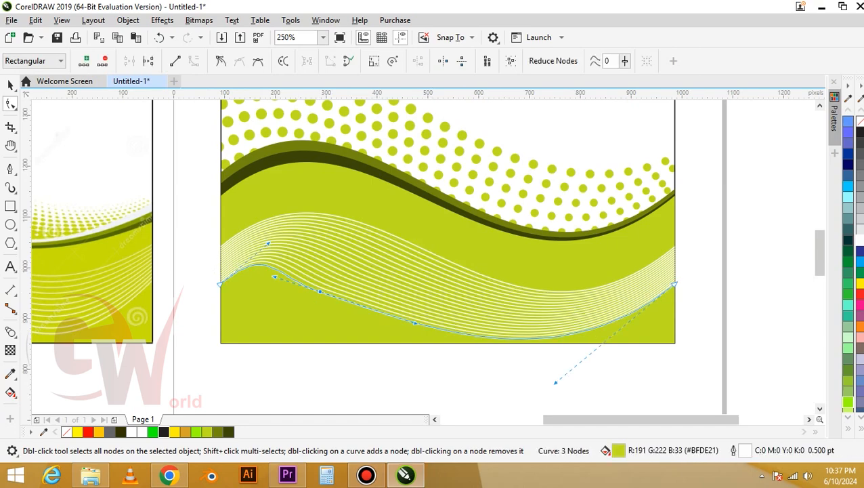
key("space")
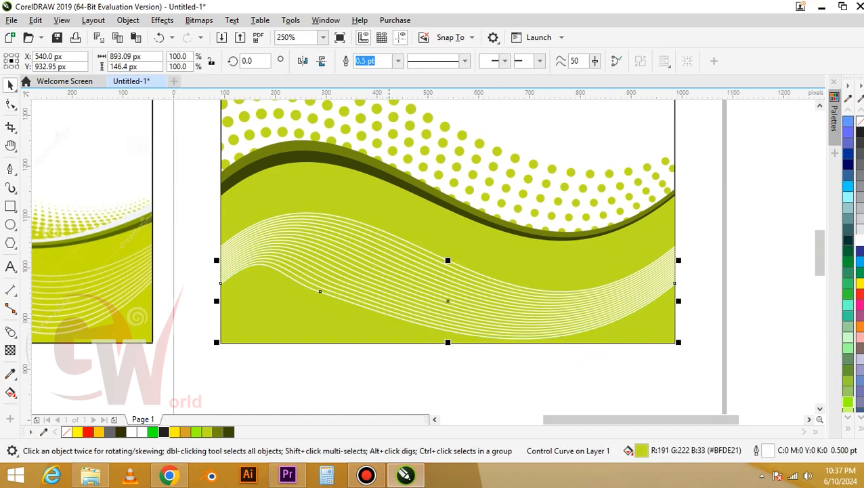
PowerClip the green wave bands and the blended white lines into the rectangular frame
scroll(389, 233, "down", 1)
key("Escape")
left_click(417, 266)
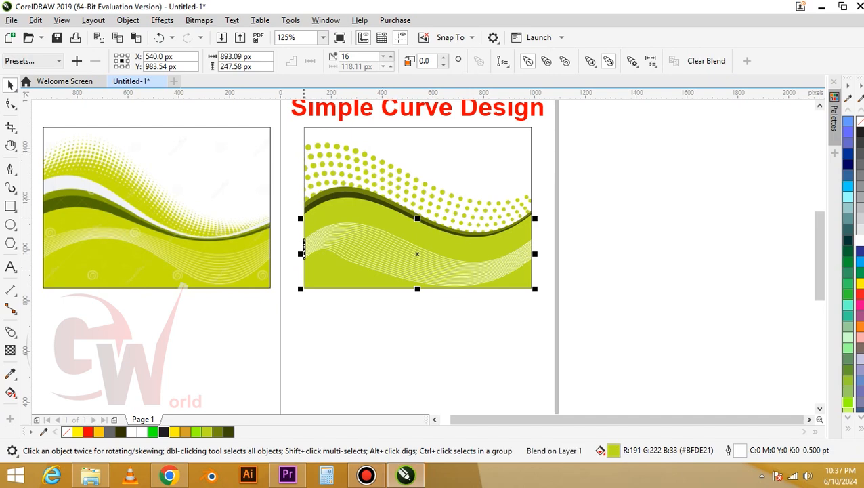
left_click_drag(298, 140, 310, 178)
left_click_drag(590, 323, 590, 323)
right_click(447, 261)
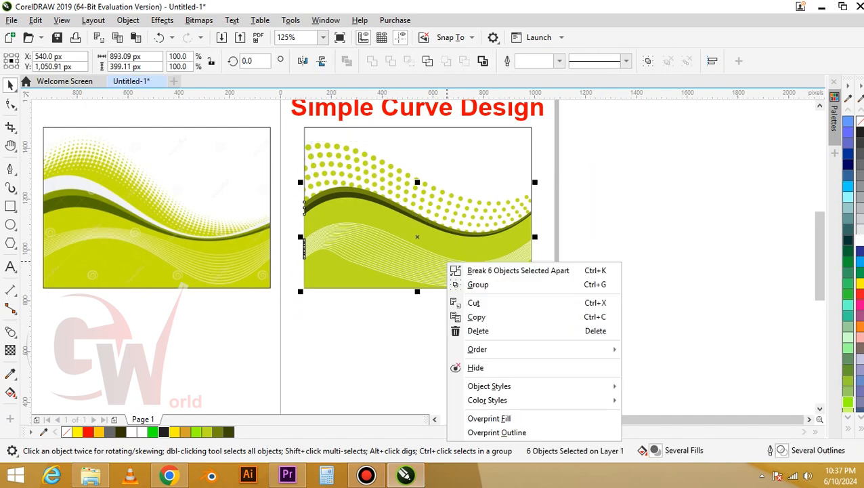
right_click(382, 284)
left_click(372, 304)
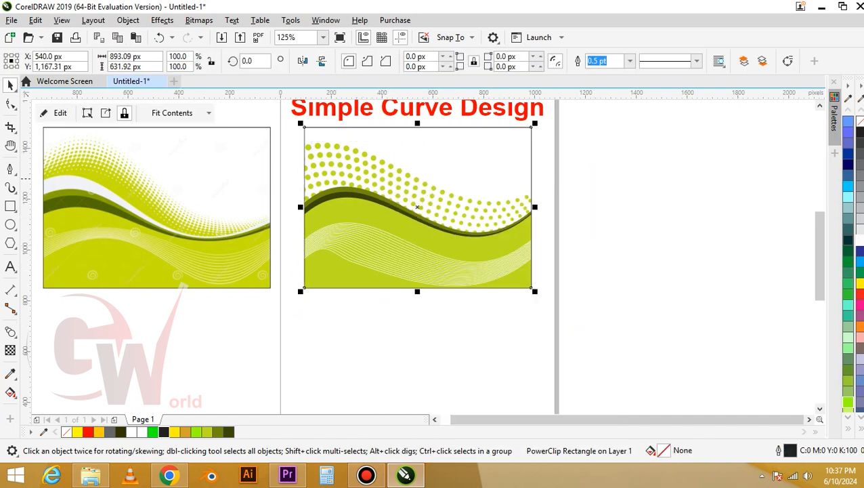
Delete the framed reference design beside the page
left_click_drag(281, 291, 36, 121)
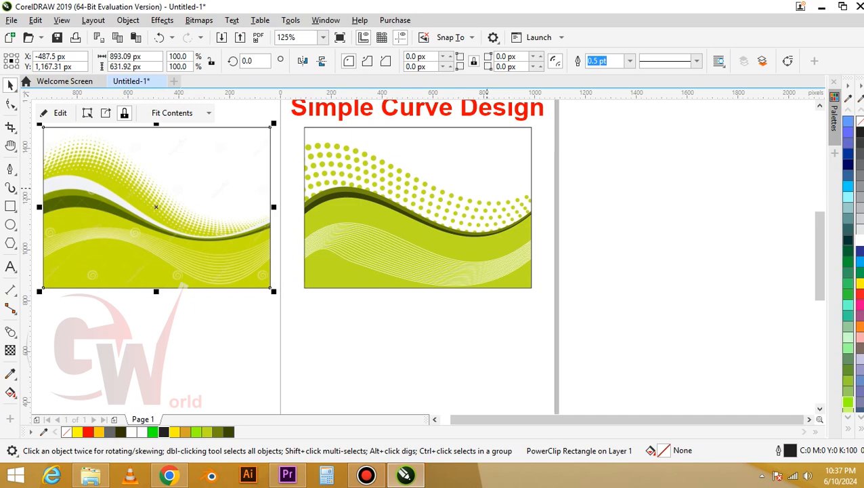
key("Delete")
key("z")
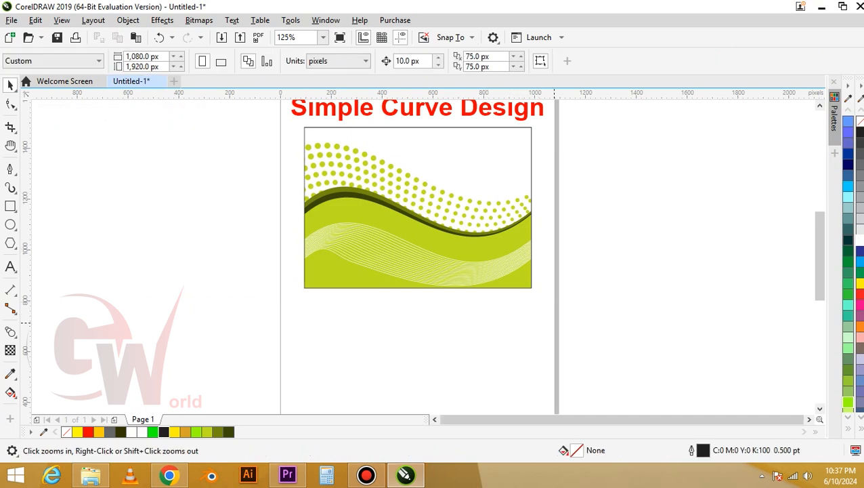
left_click_drag(498, 228, 209, 99)
Open the frame's contents and move the green bands and dot pattern down about 30 px, leaving the blended lines in place
double_click(424, 292)
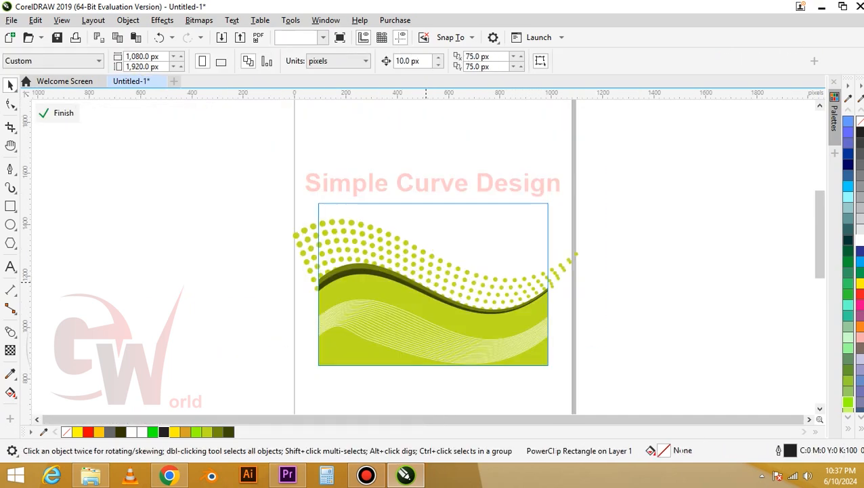
left_click_drag(300, 332, 284, 374)
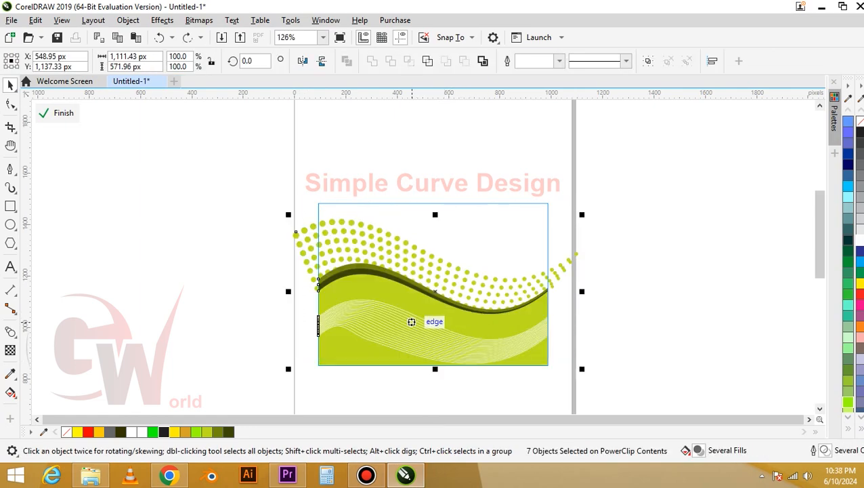
left_click(335, 324, "shift")
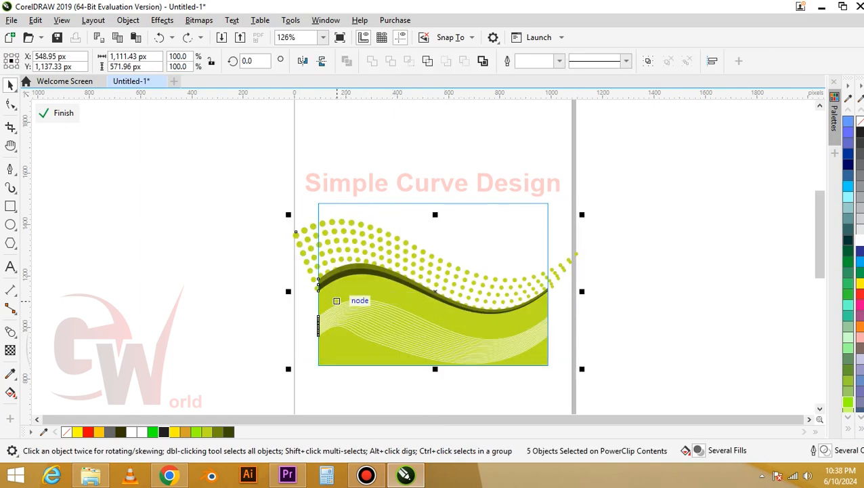
left_click(340, 302, "shift")
left_click(330, 303, "shift")
left_click_drag(368, 276, 372, 281)
left_click(628, 305)
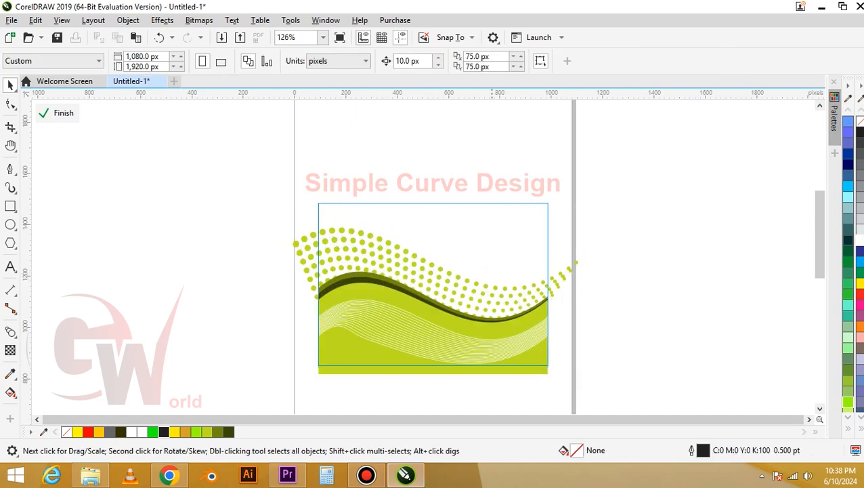
Copy the three solid wave bands upward to X 540 px, Y about 1,488 px, and mirror the copy vertically
left_click(459, 317)
left_click_drag(299, 359, 378, 252)
right_click(379, 253)
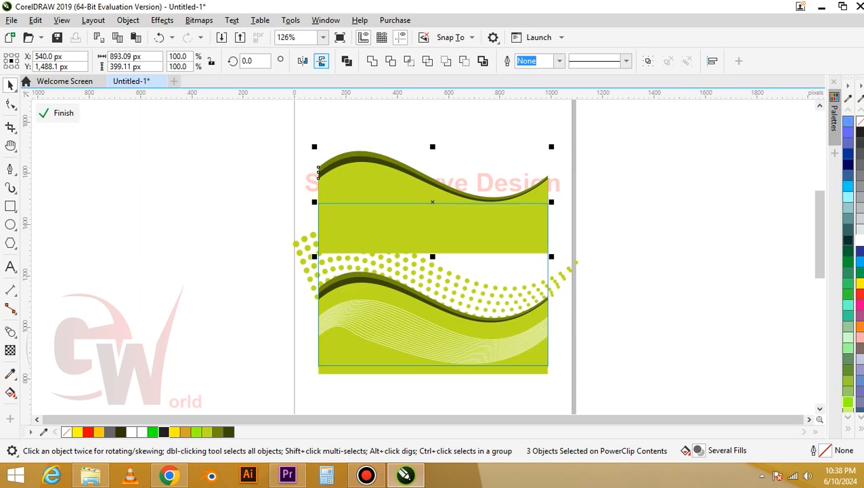
left_click(321, 61)
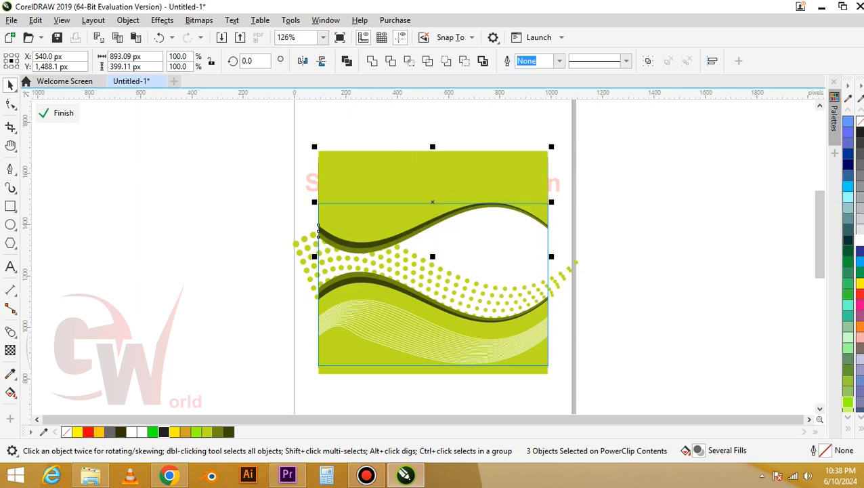
key("Escape")
Apply a uniform transparency of 50 to the halftone dot pattern and finish editing the frame's contents
left_click(487, 284)
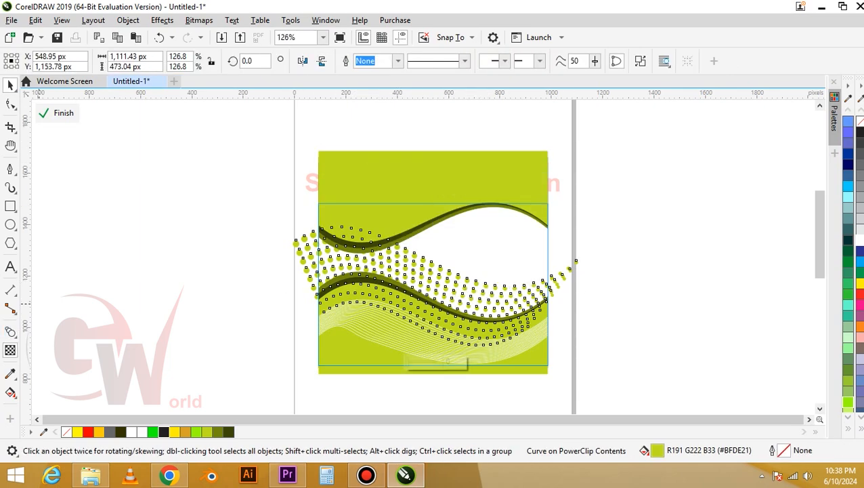
left_click(11, 350)
left_click(30, 61)
left_click(56, 112)
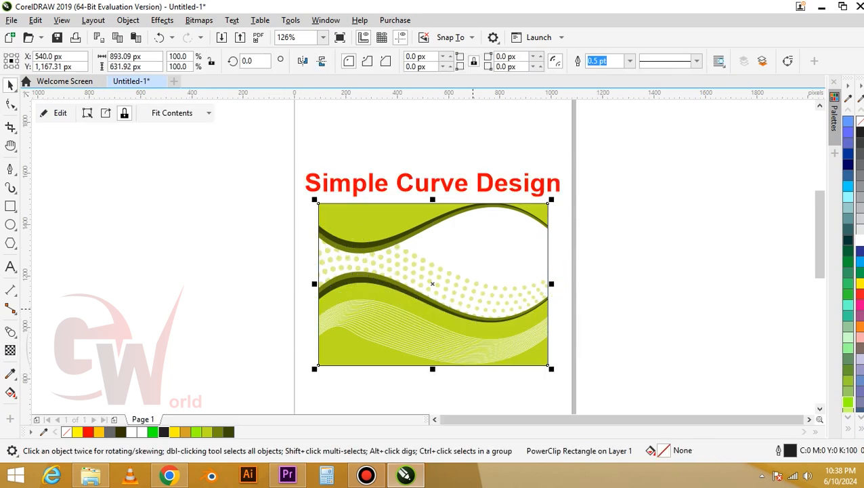
Increase the transparency of the dot pattern inside the frame so the dots look fainter
left_click(487, 298, "ctrl")
left_click(10, 349)
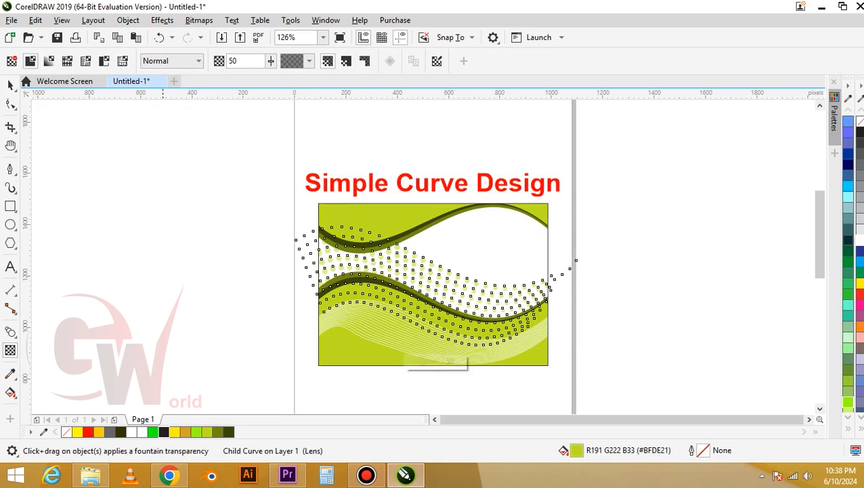
left_click_drag(271, 61, 281, 76)
left_click(211, 156)
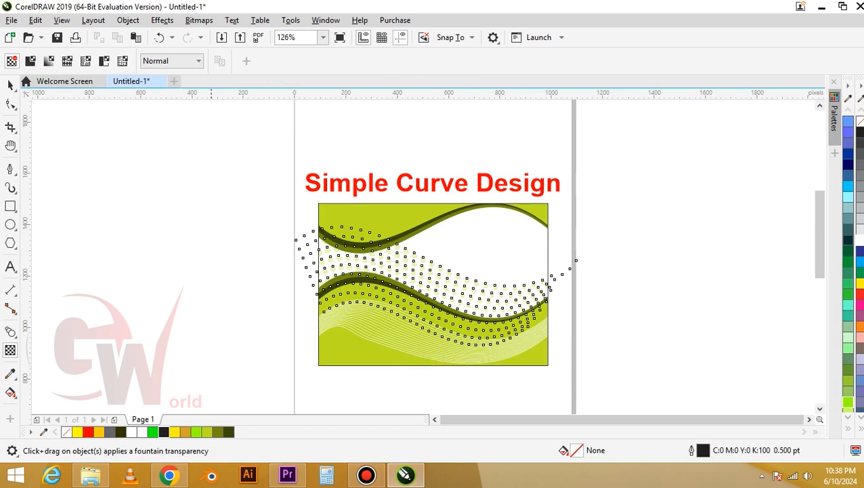
key("space")
key("space")
key("space")
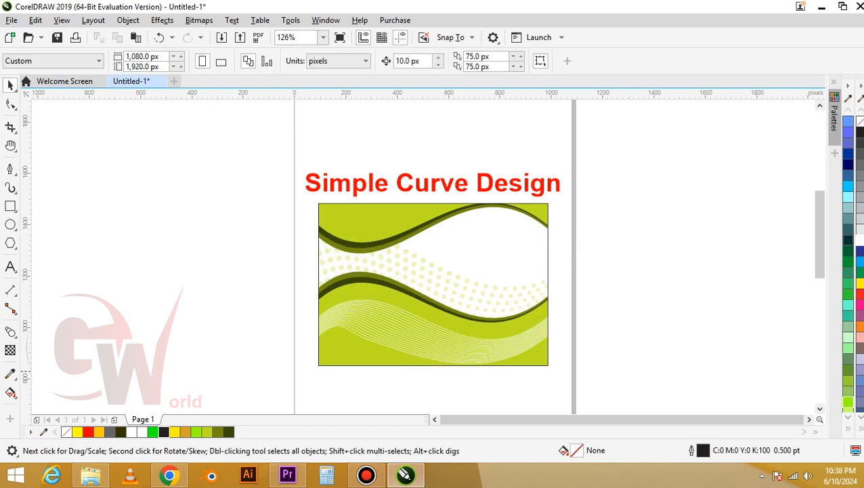
Open the frame's contents and copy the dot pattern over the lower-left corner, centred near X 21 px, Y 901 px
left_click(487, 325)
scroll(487, 325, "up", 3)
left_click(487, 325, "ctrl")
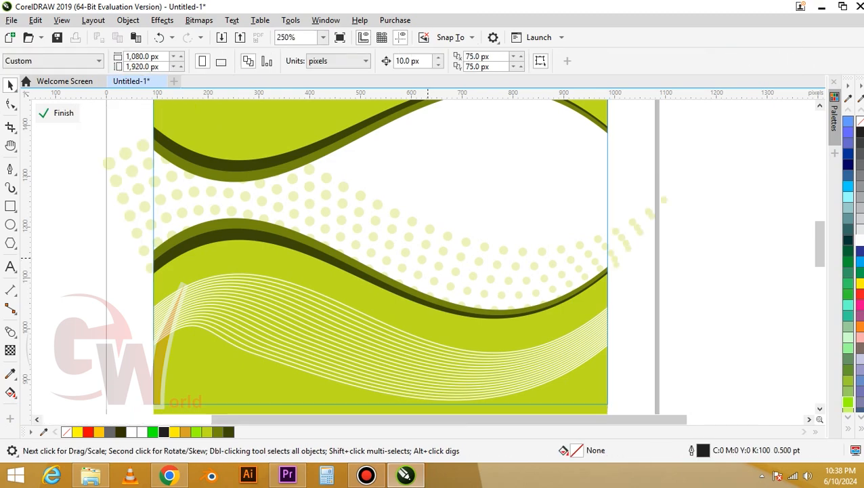
left_click(422, 264)
scroll(422, 262, "down", 1)
left_click_drag(422, 261, 291, 320)
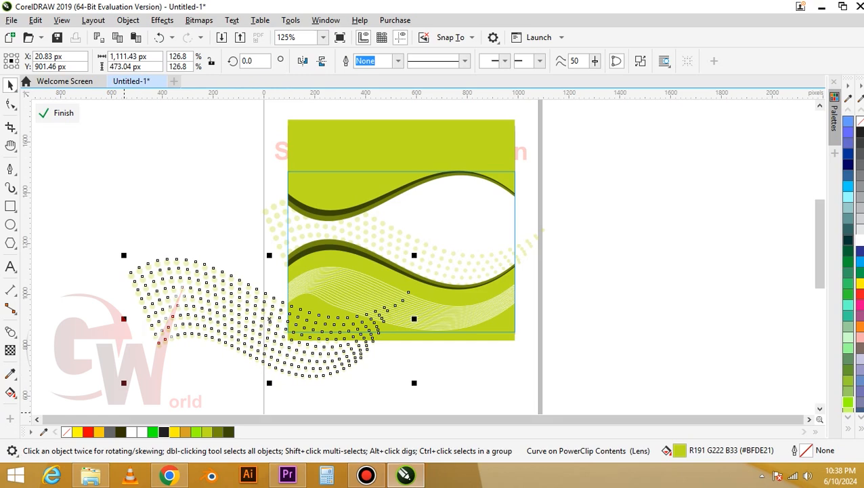
Fill the copied dot pattern with dark olive green (#3C4708) and finish editing the frame's contents
scroll(344, 338, "up", 1)
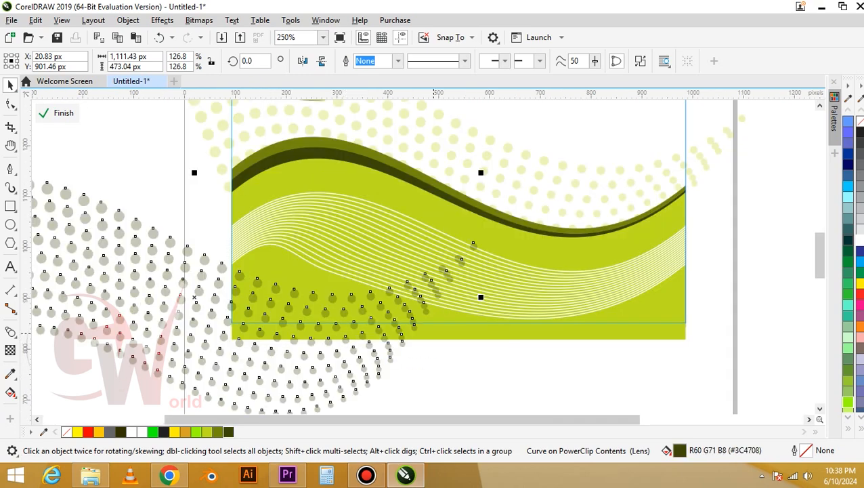
scroll(299, 234, "down", 1)
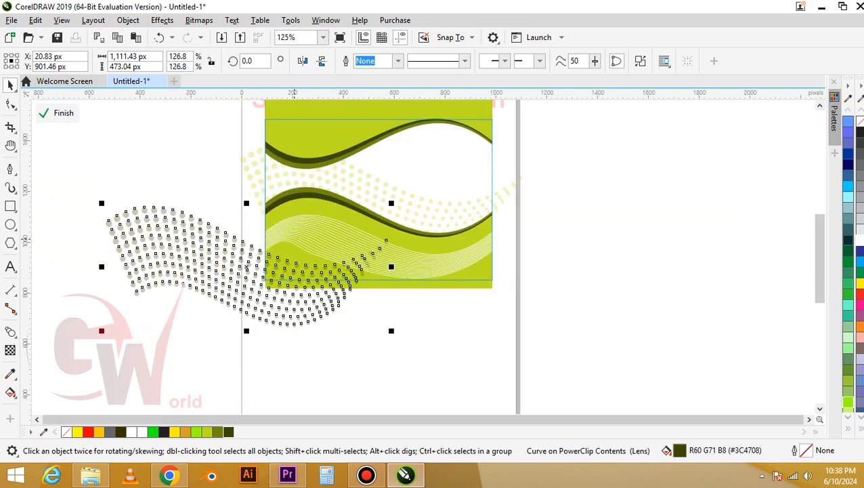
left_click(562, 332, "ctrl")
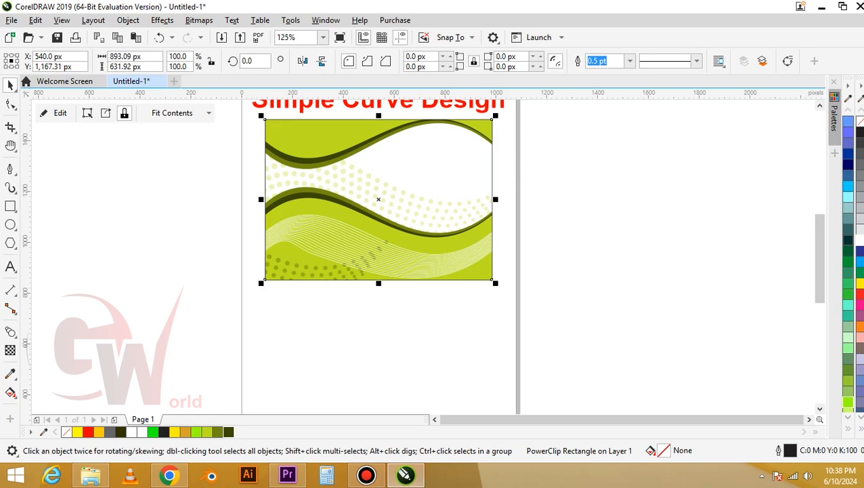
Select the "Simple Curve Design" title together with the framed artwork
left_click_drag(562, 332, 586, 349)
left_click_drag(302, 144, 246, 95)
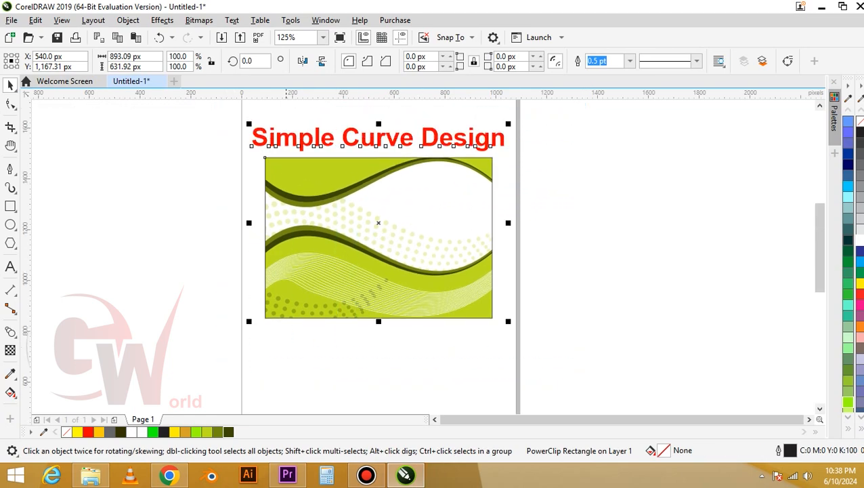